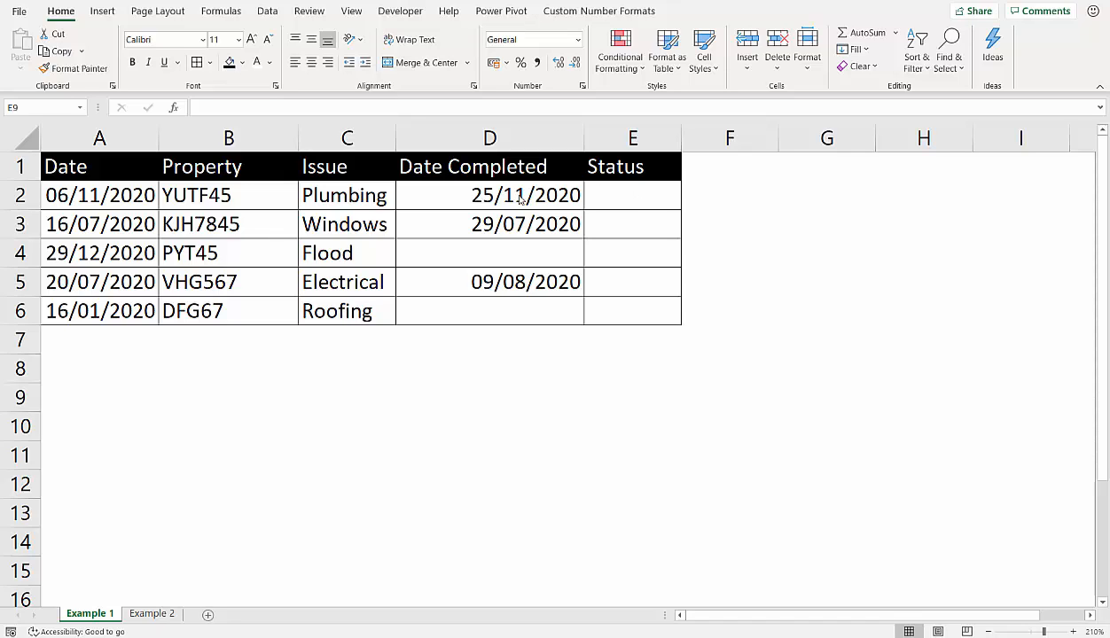
- Enter =ISBLANK(D2) in the first Status cell, E2, and fill the formula down to E6
left_click(627, 204)
type("=")
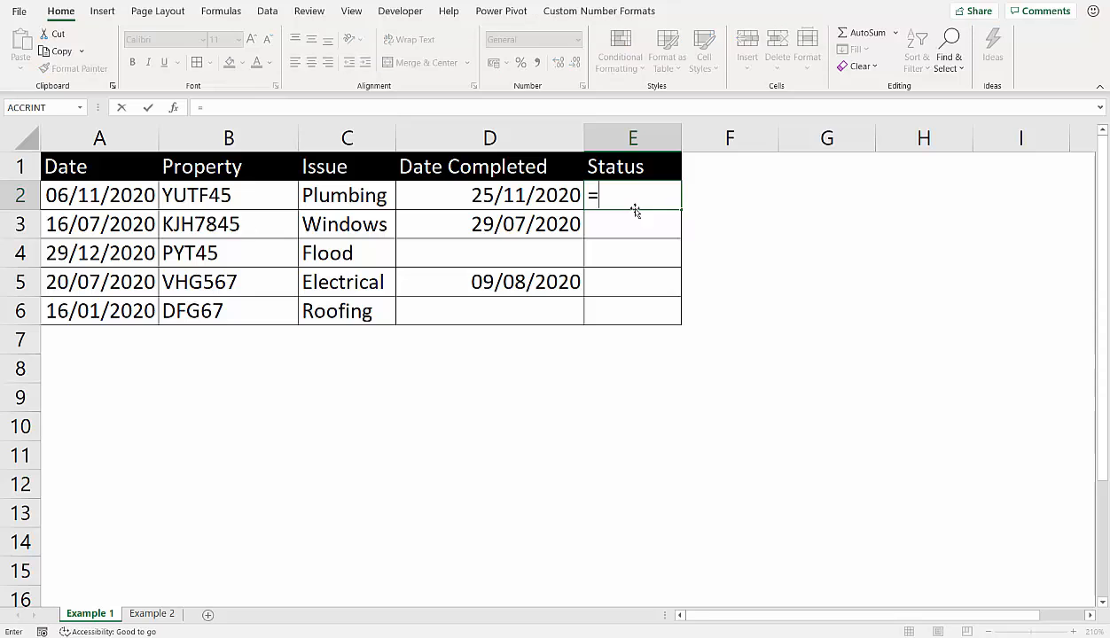
type("is")
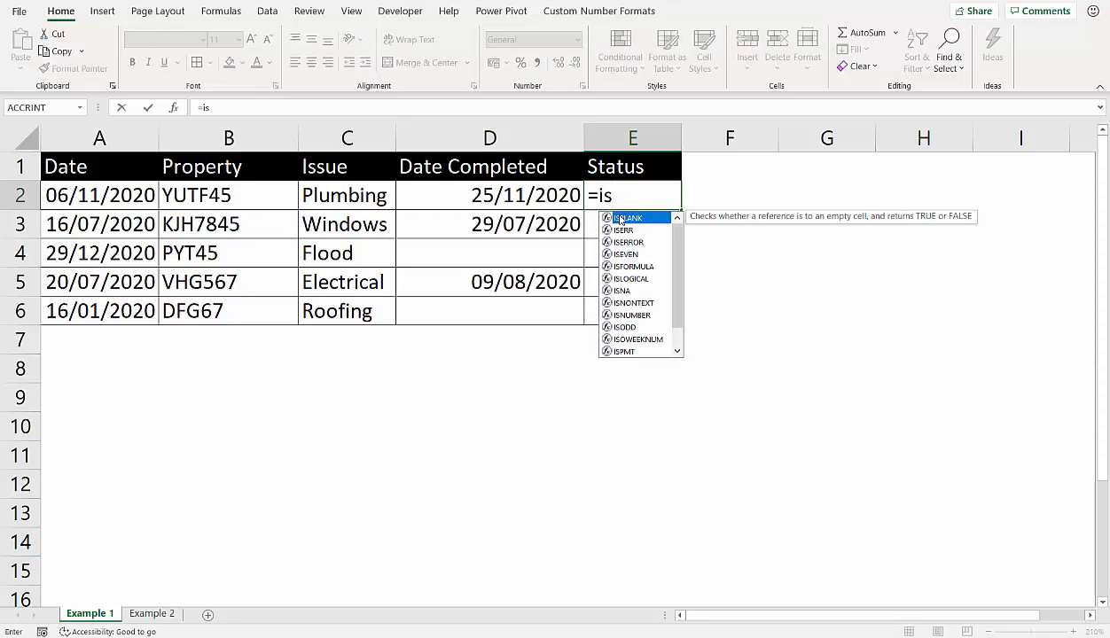
double_click(608, 218)
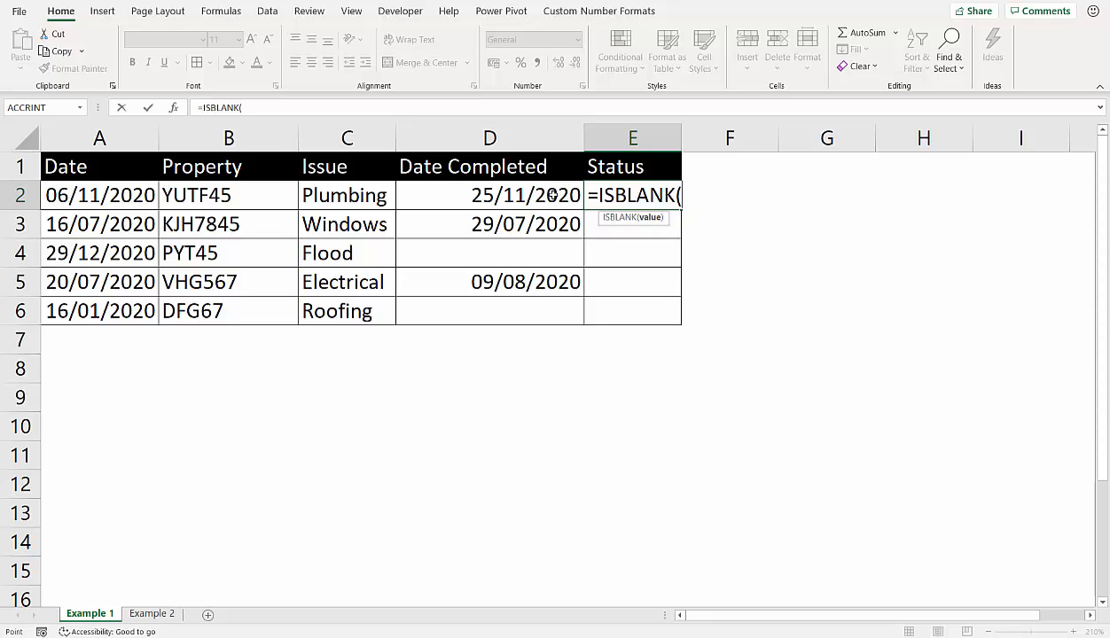
left_click(551, 195)
type(")")
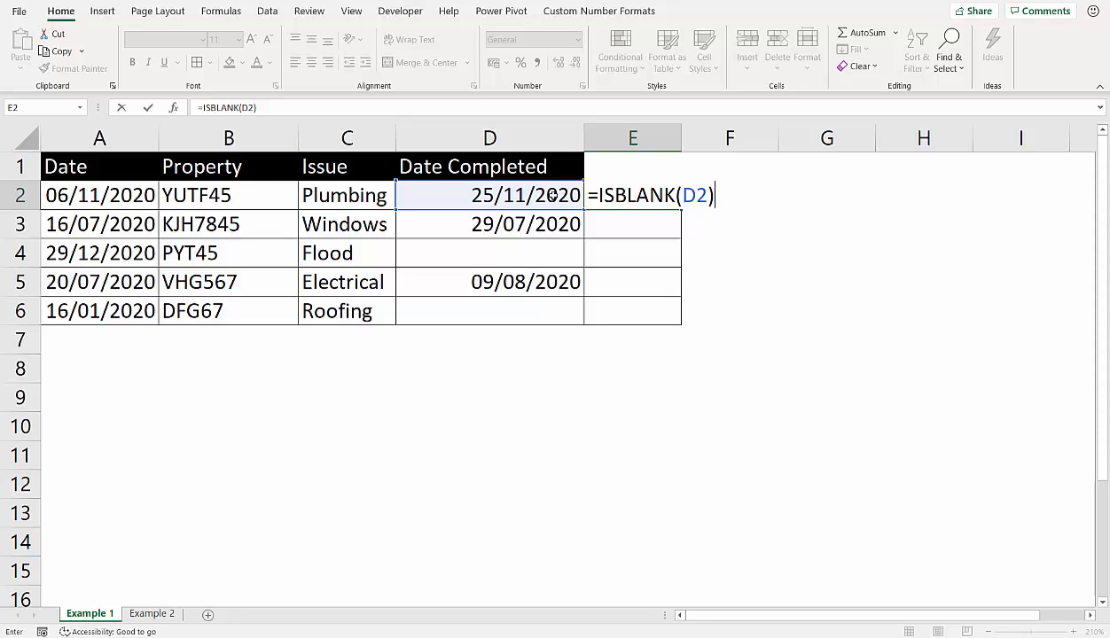
key("Return")
left_click(641, 197)
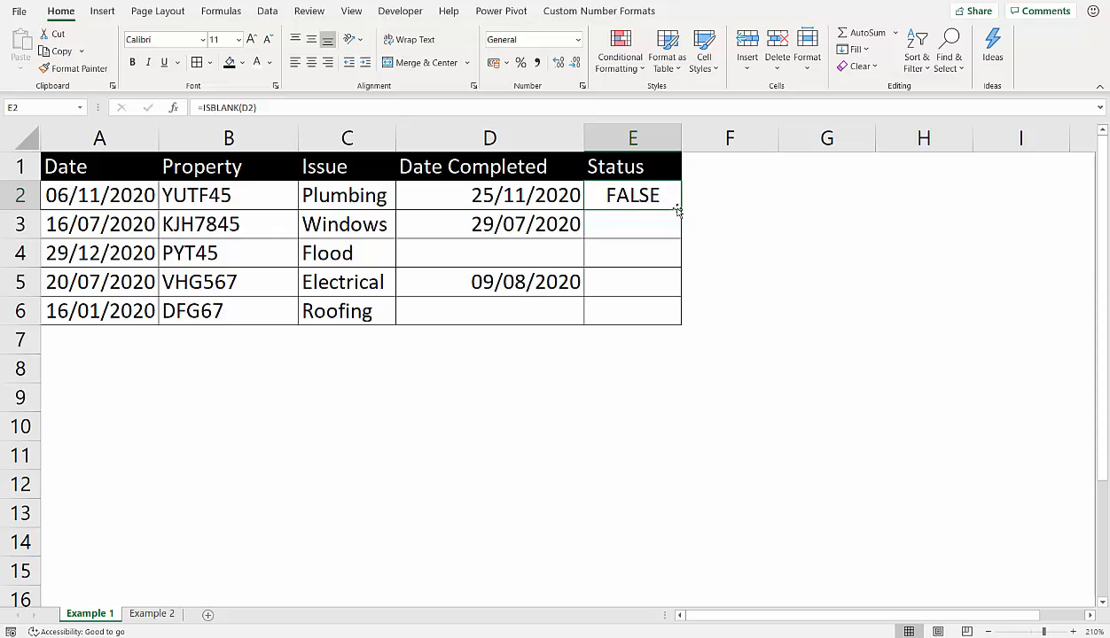
left_click_drag(680, 209, 676, 322)
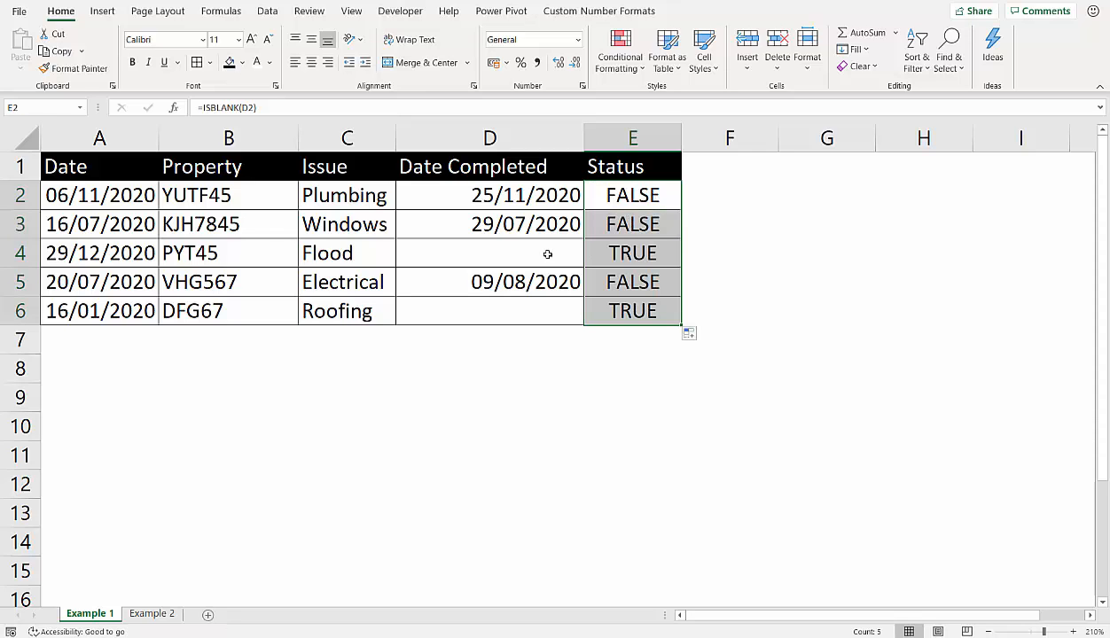
- Wrap the ISBLANK(D2) formula in E2 in an IF function as its logical test
double_click(626, 196)
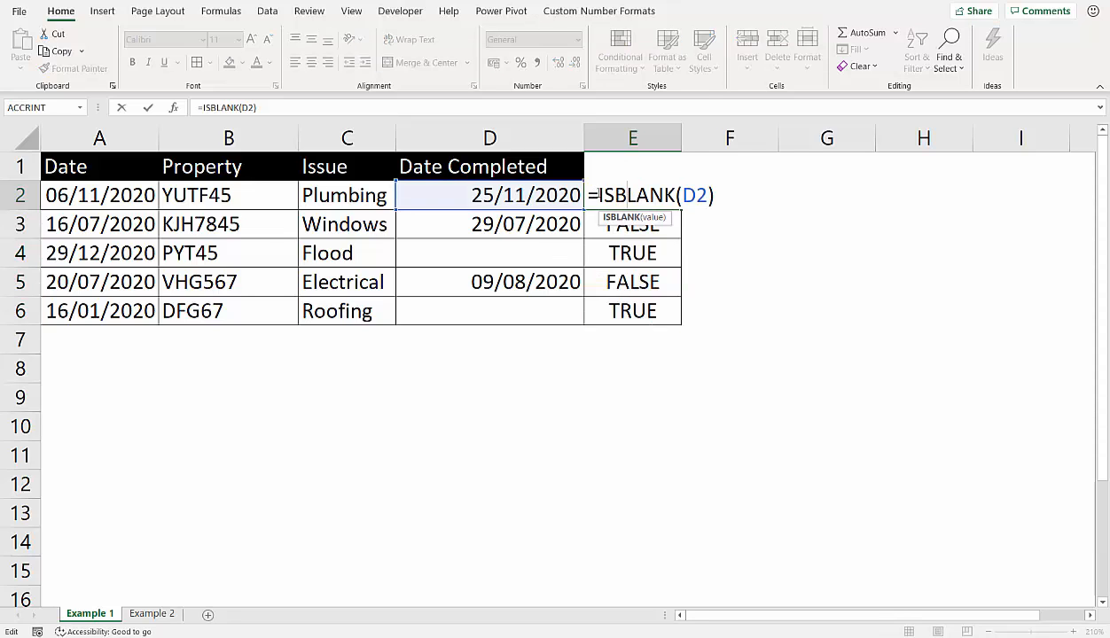
left_click(598, 194)
type("IF(")
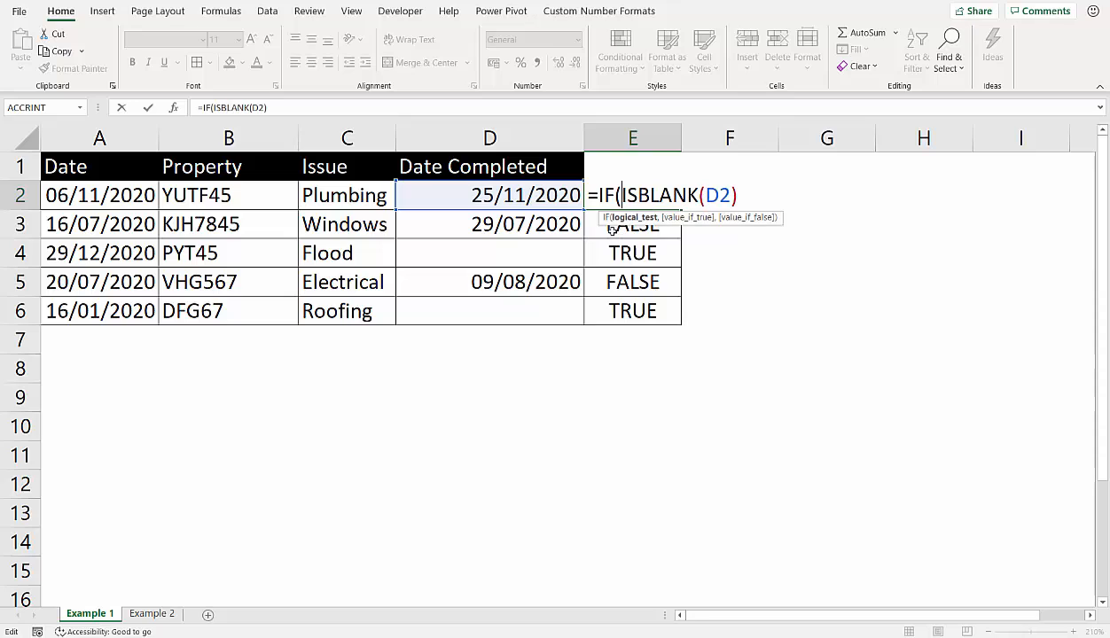
left_click_drag(621, 195, 736, 195)
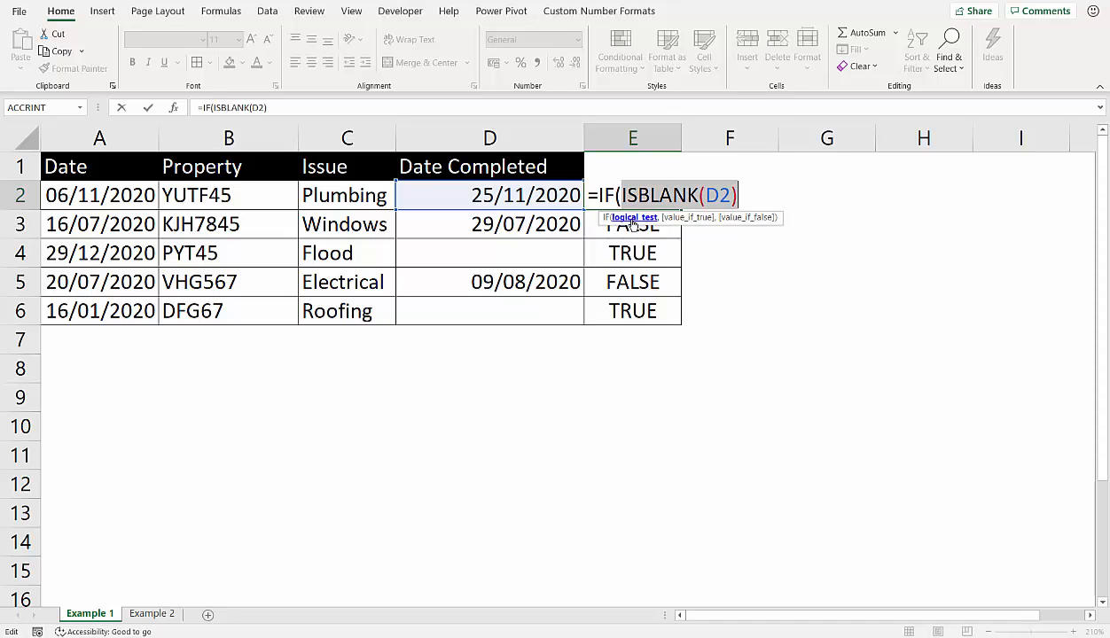
left_click(744, 192)
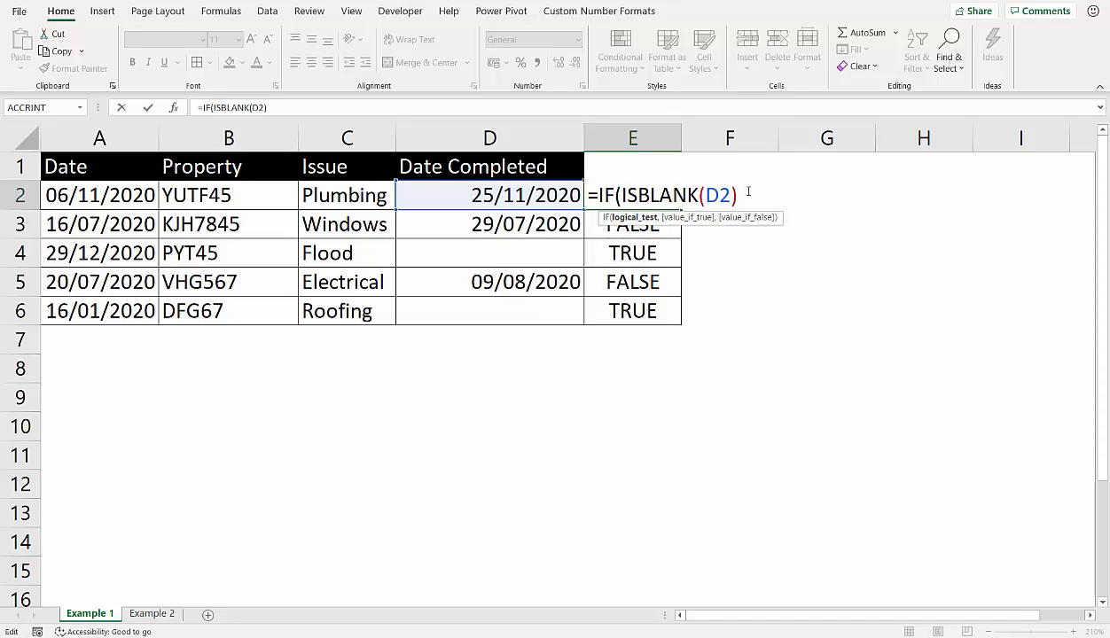
- Complete the IF formula in E2 with "Open" when true and "Closed" when false, and fill it down to E6
type(",\"Op")
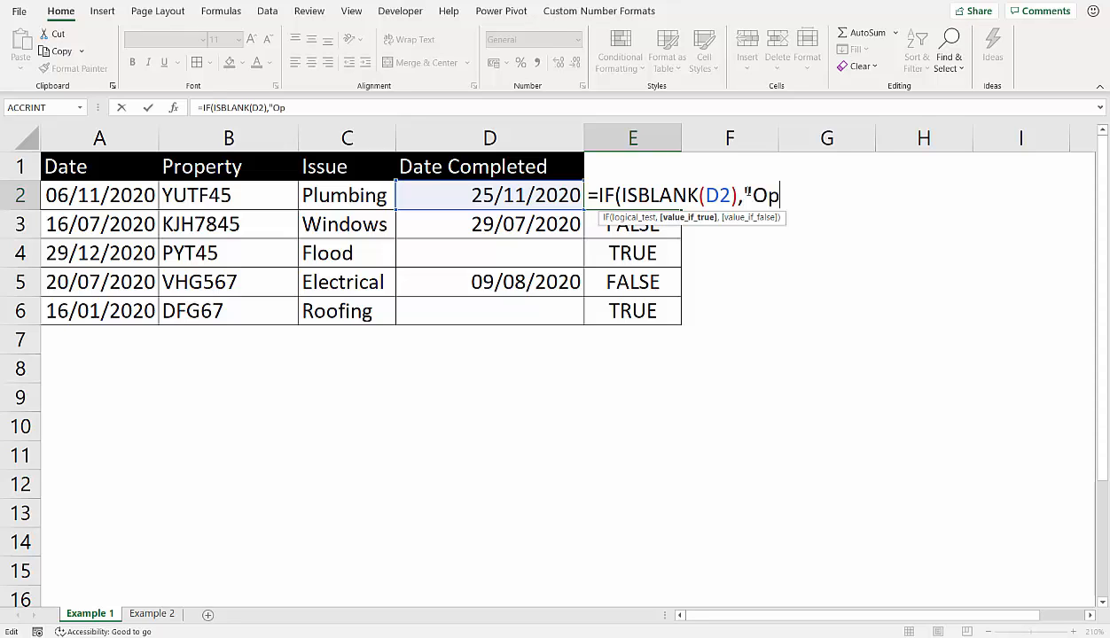
type("en\",\"Clos")
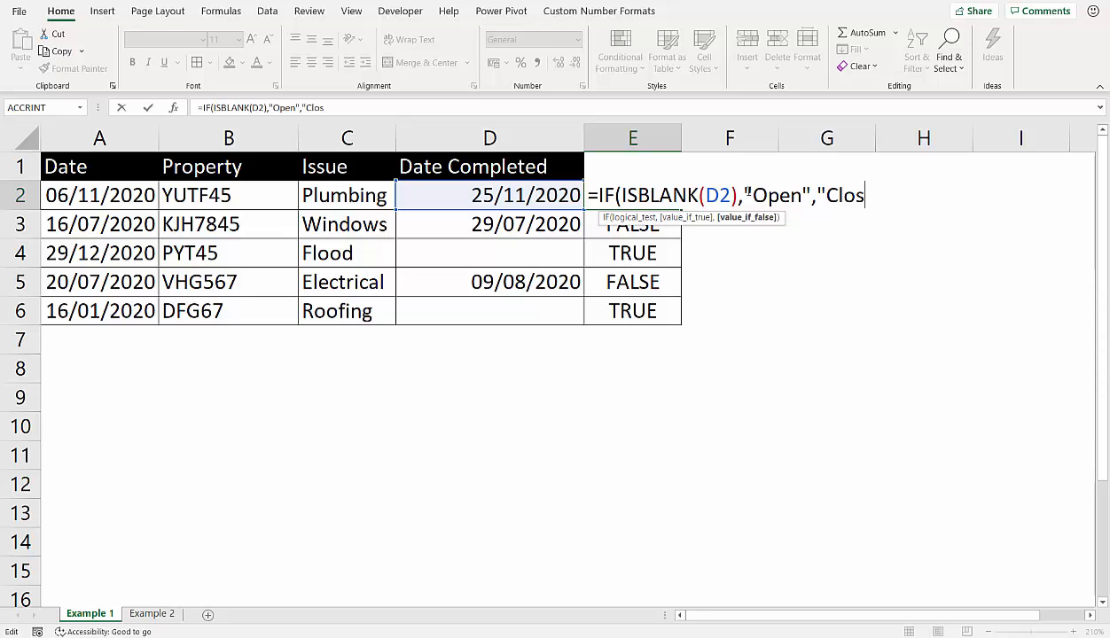
type("ed\")")
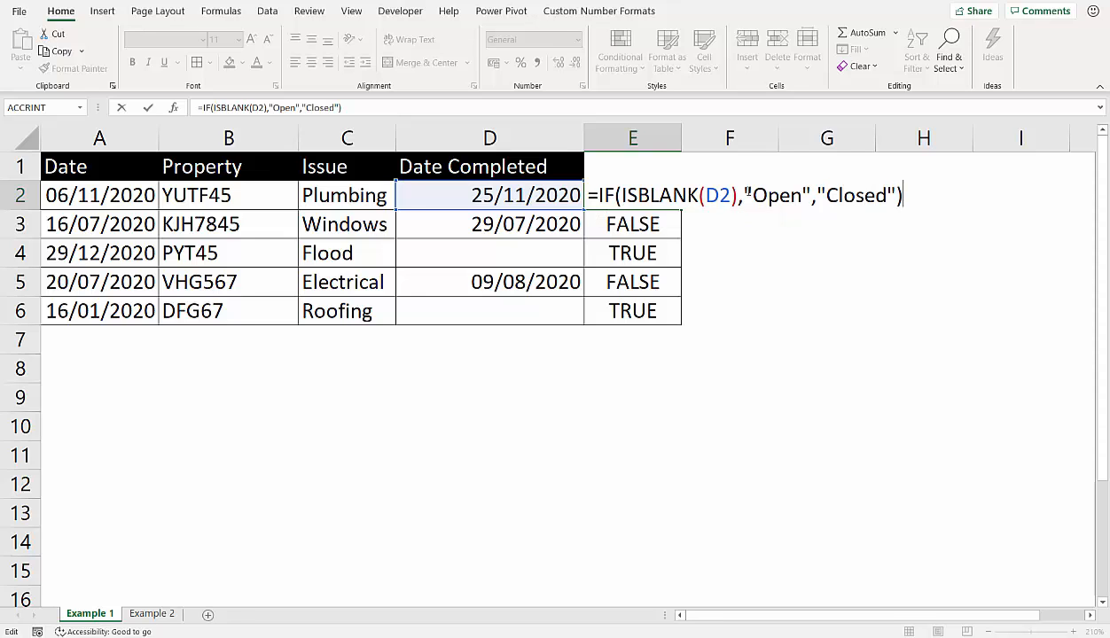
key("Return")
left_click(669, 193)
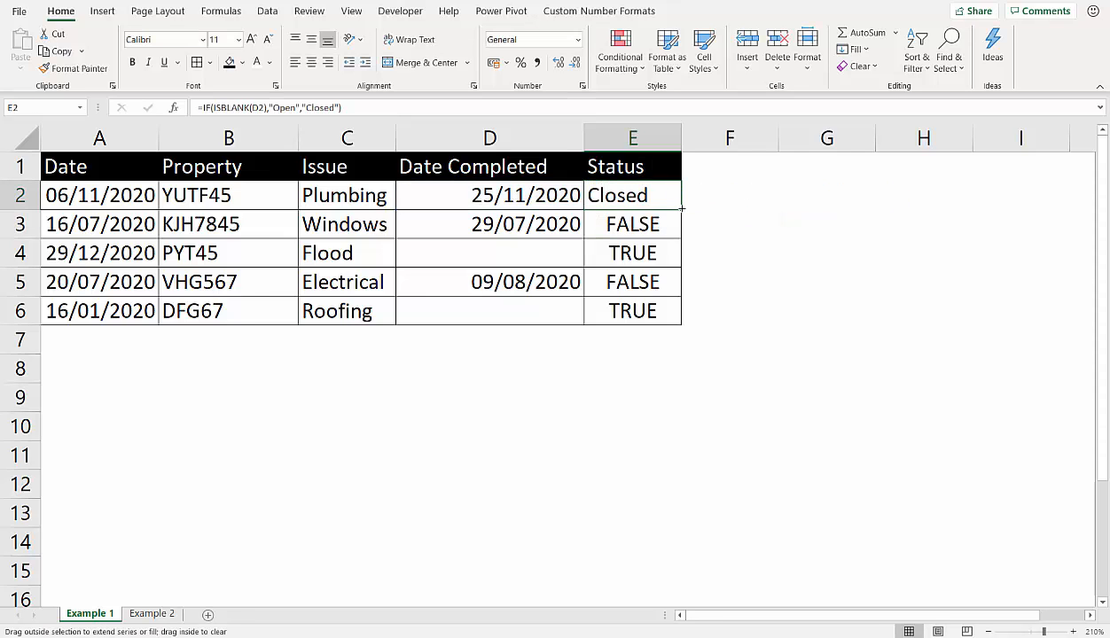
double_click(682, 209)
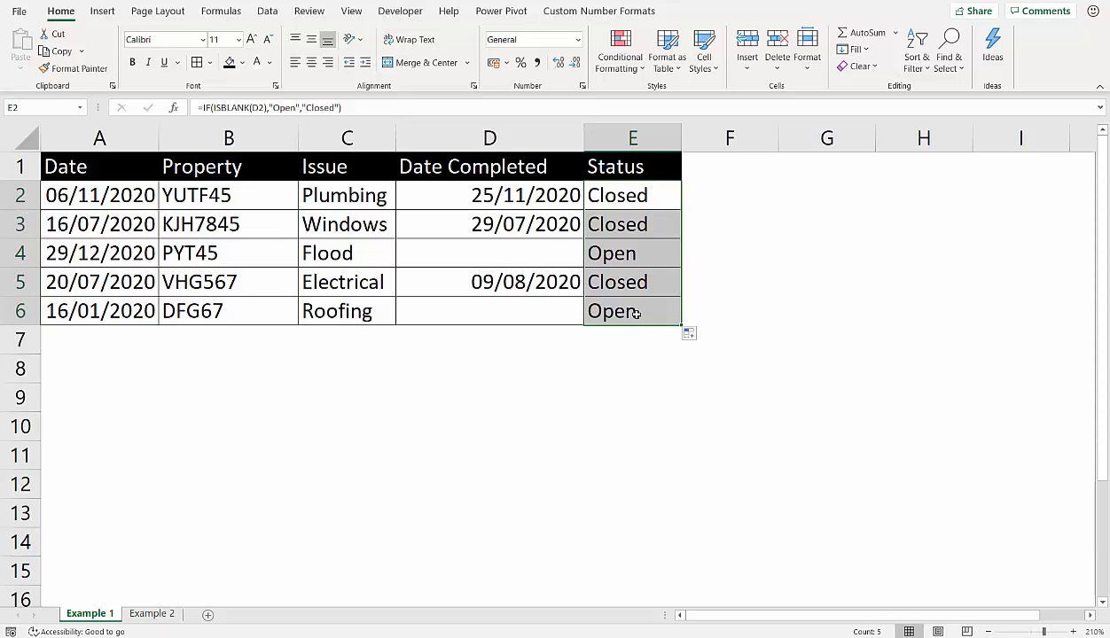
- Replace the ISBLANK test in E2's IF formula with D2="" and fill the formula down to E6
double_click(628, 193)
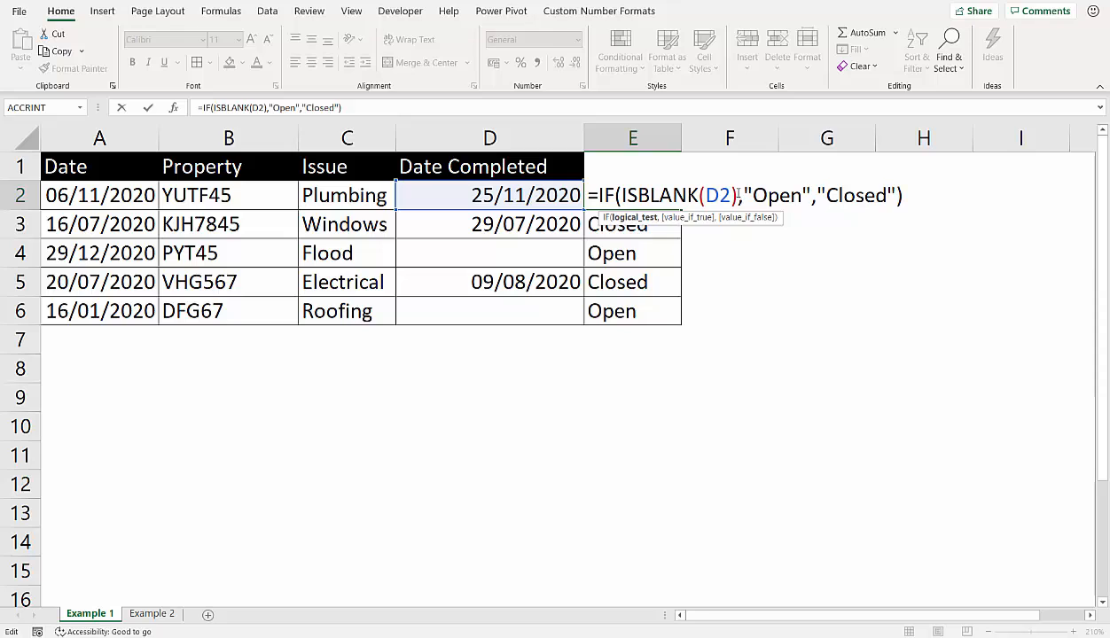
left_click_drag(738, 194, 623, 193)
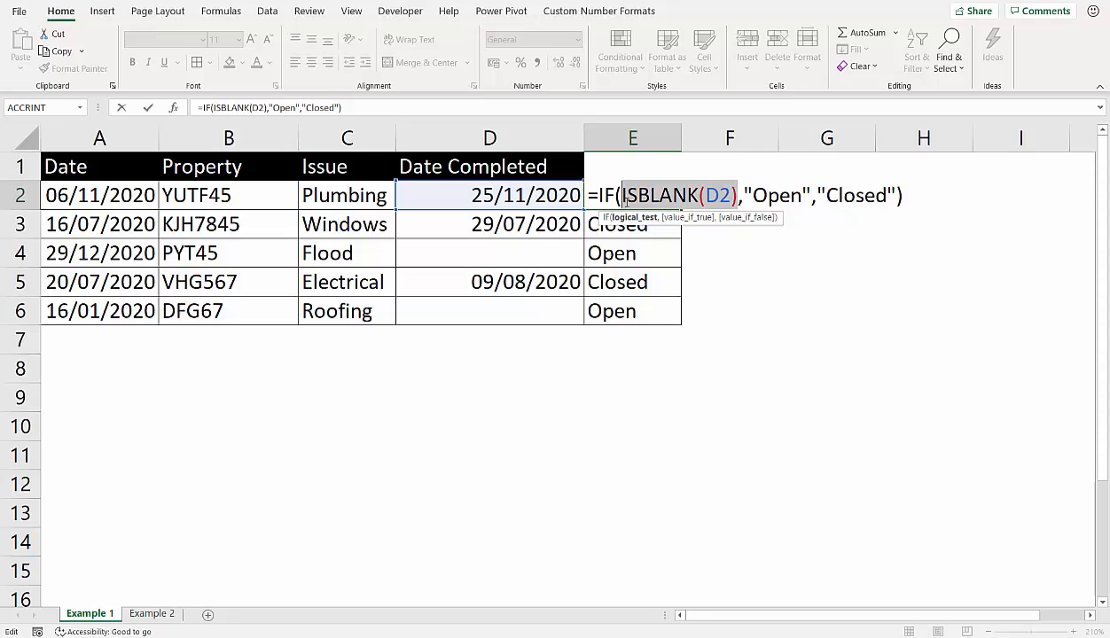
key("Delete")
left_click(514, 195)
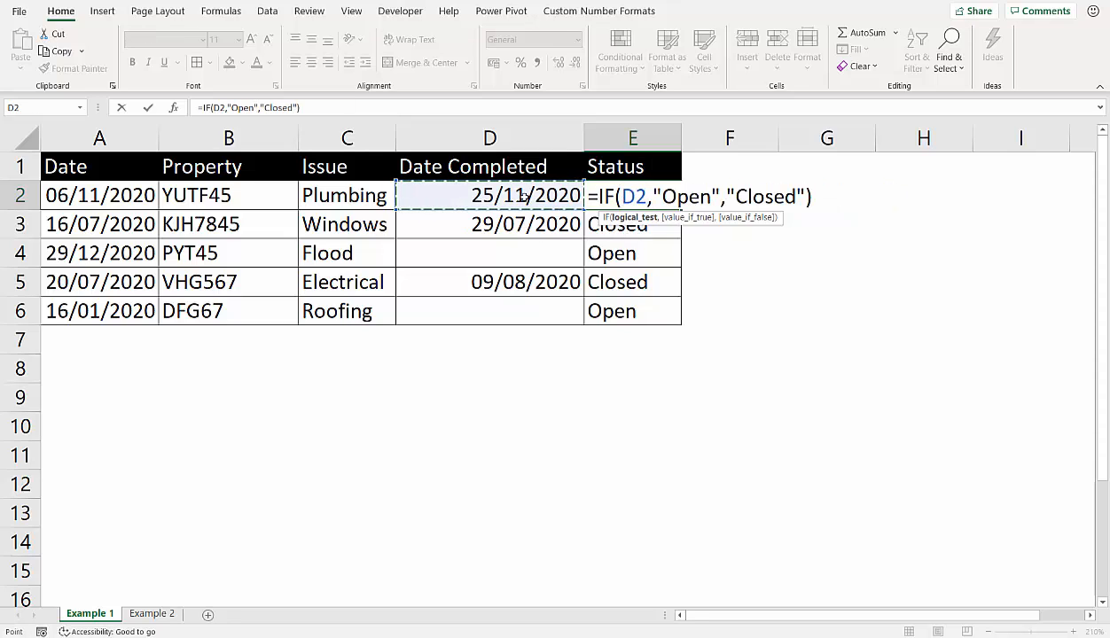
type("=\"\"")
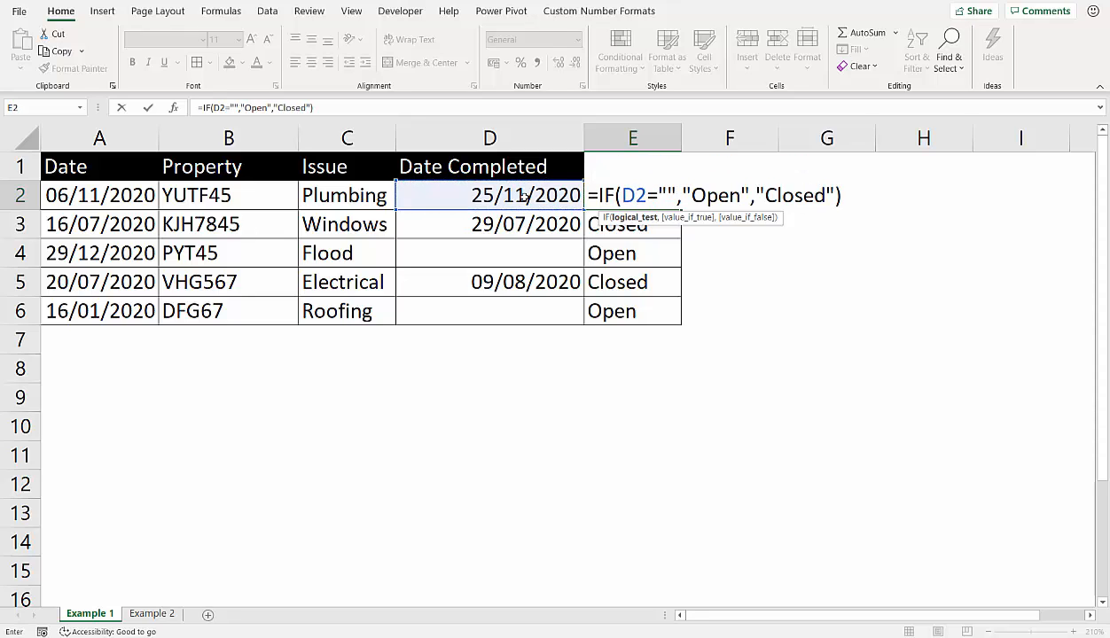
key("Return")
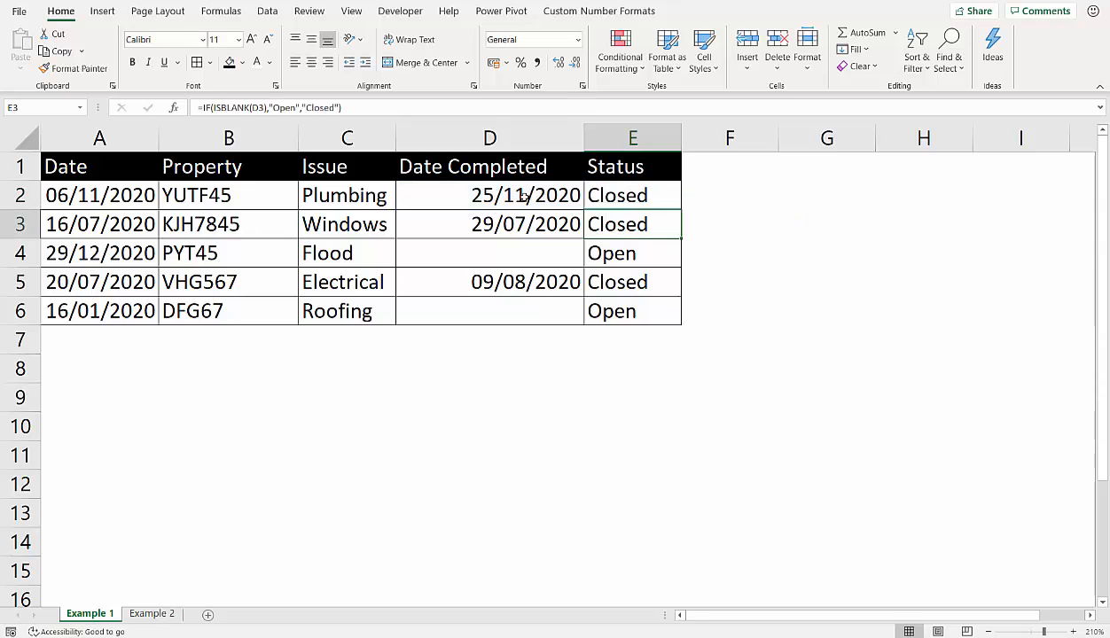
left_click(624, 188)
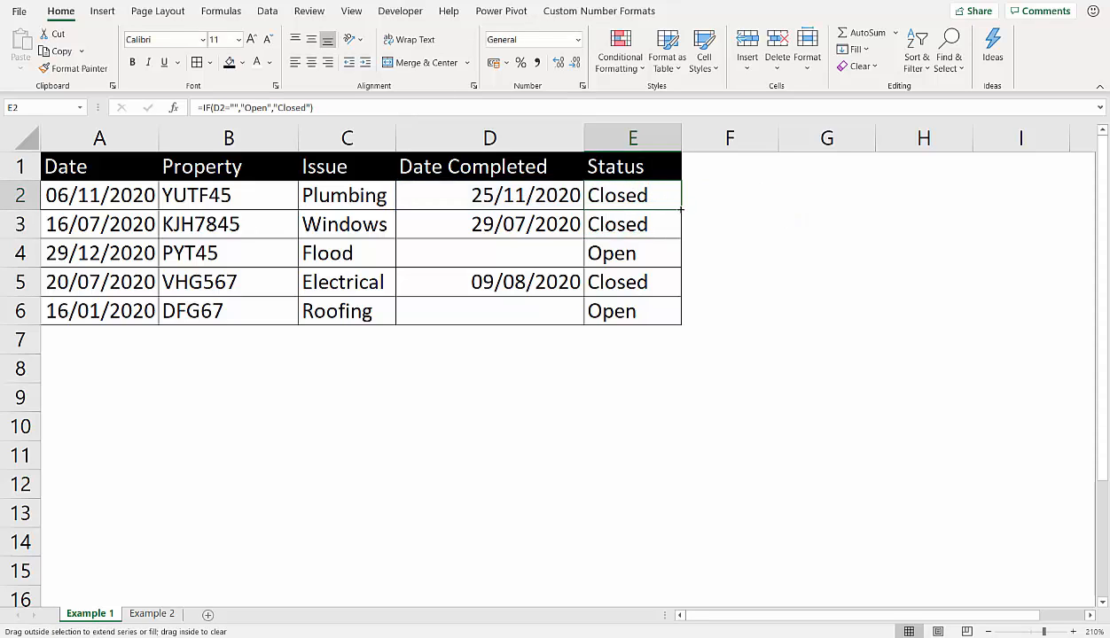
double_click(680, 208)
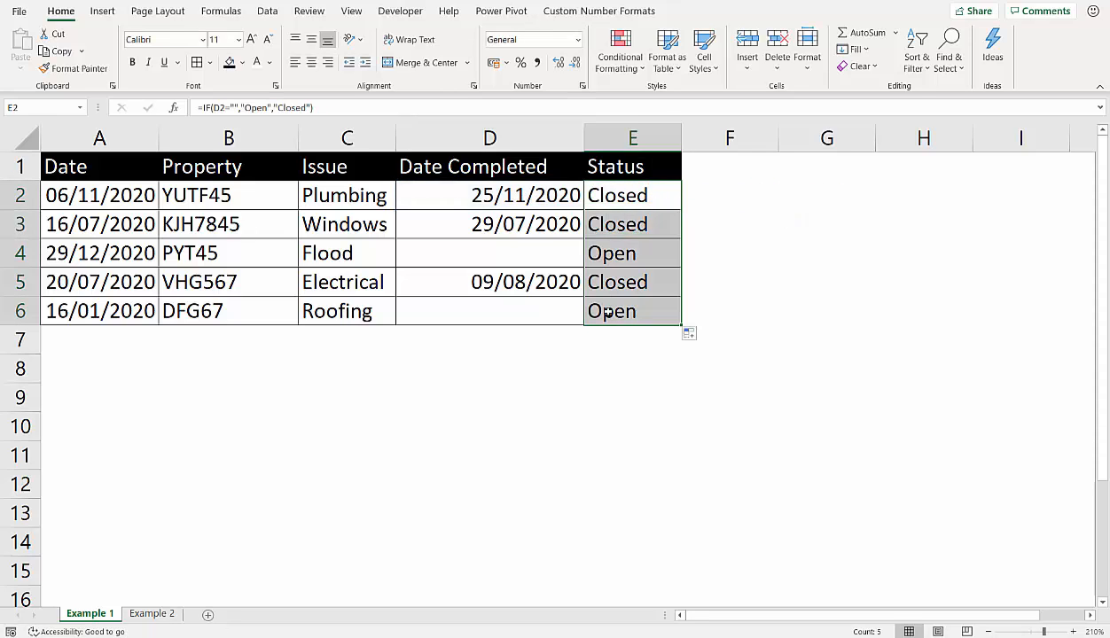
double_click(634, 198)
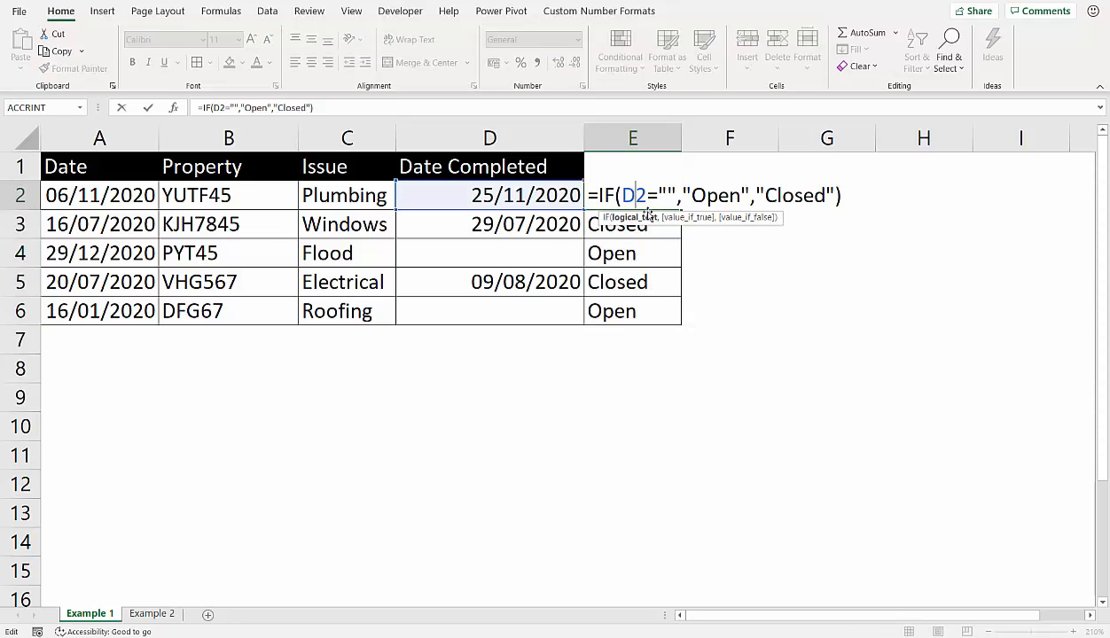
left_click_drag(673, 192, 608, 192)
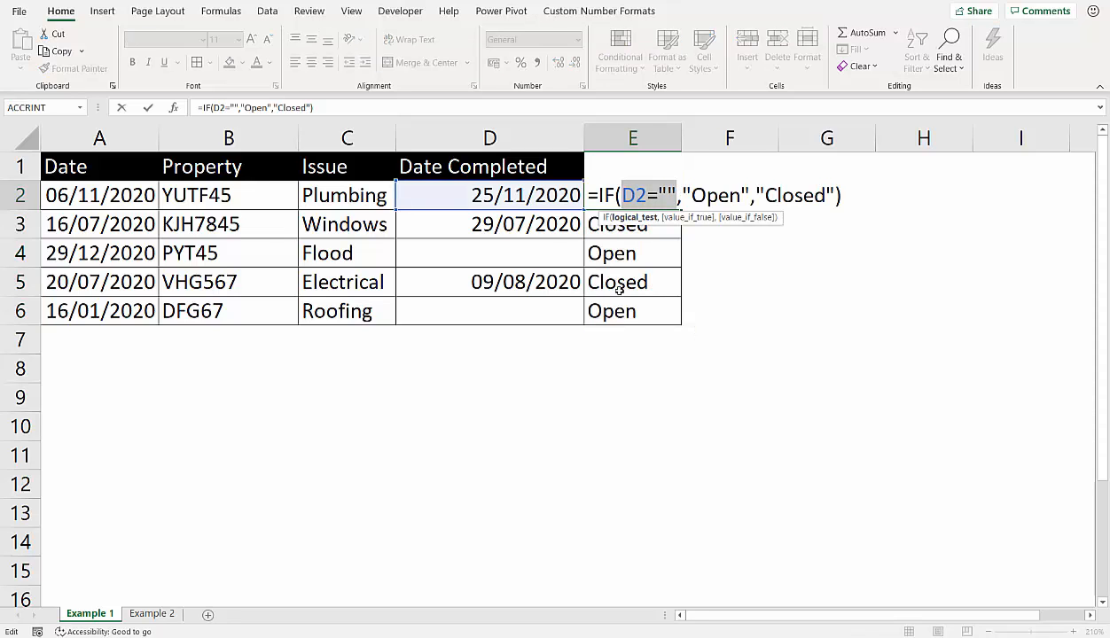
key("Return")
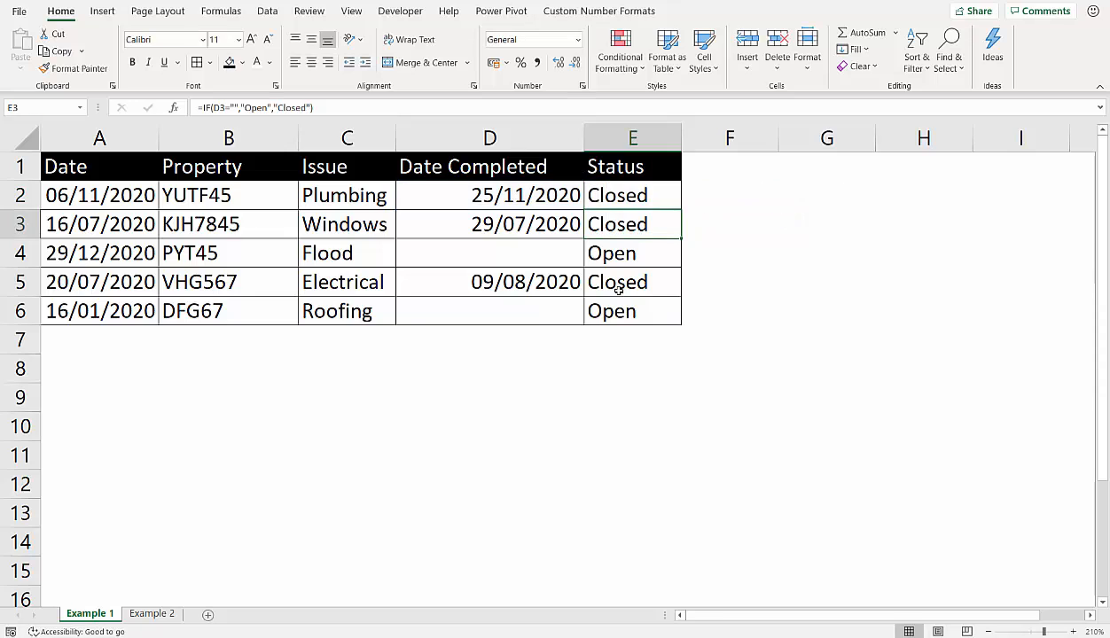
- On the Example 2 sheet, enter =C2/B2 in D2 under % Dropped Calls and fill it down to D7
left_click(175, 613)
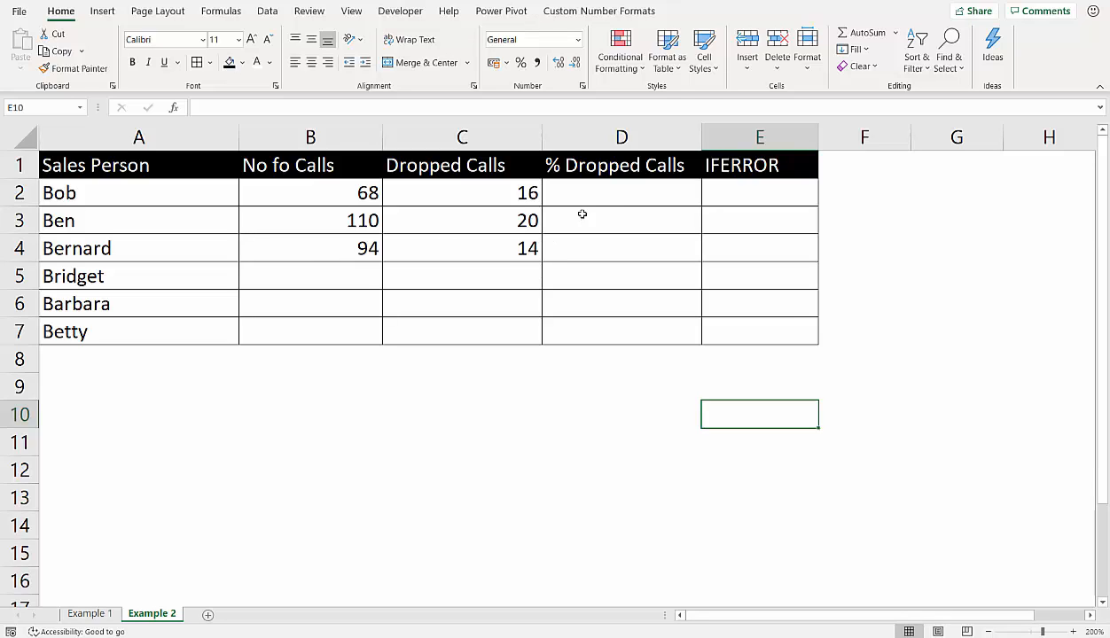
left_click(609, 194)
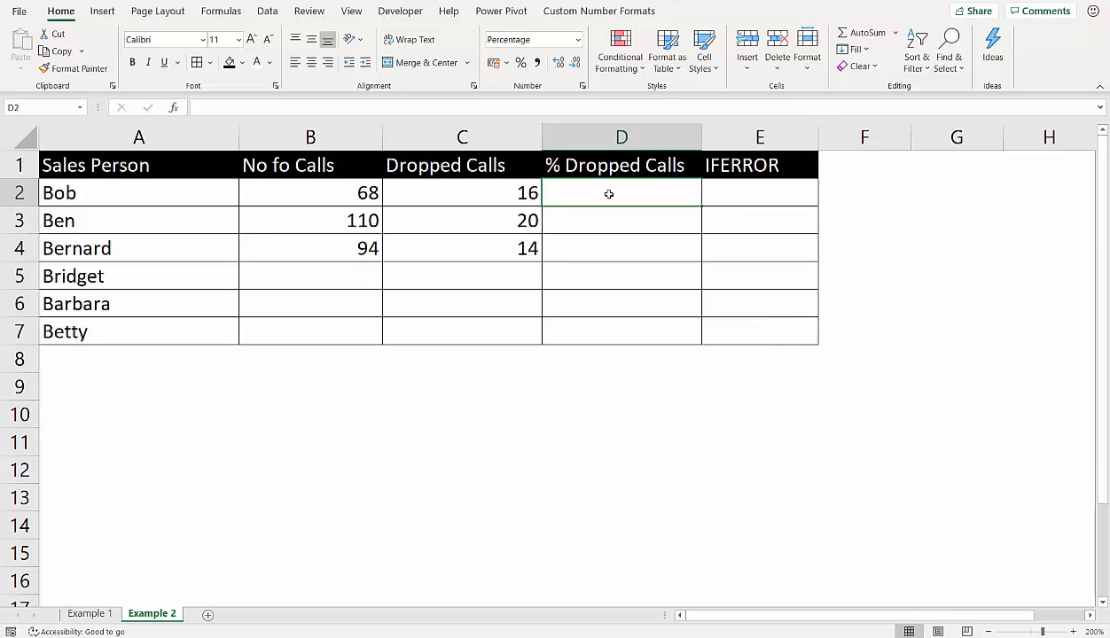
type("=")
left_click(506, 195)
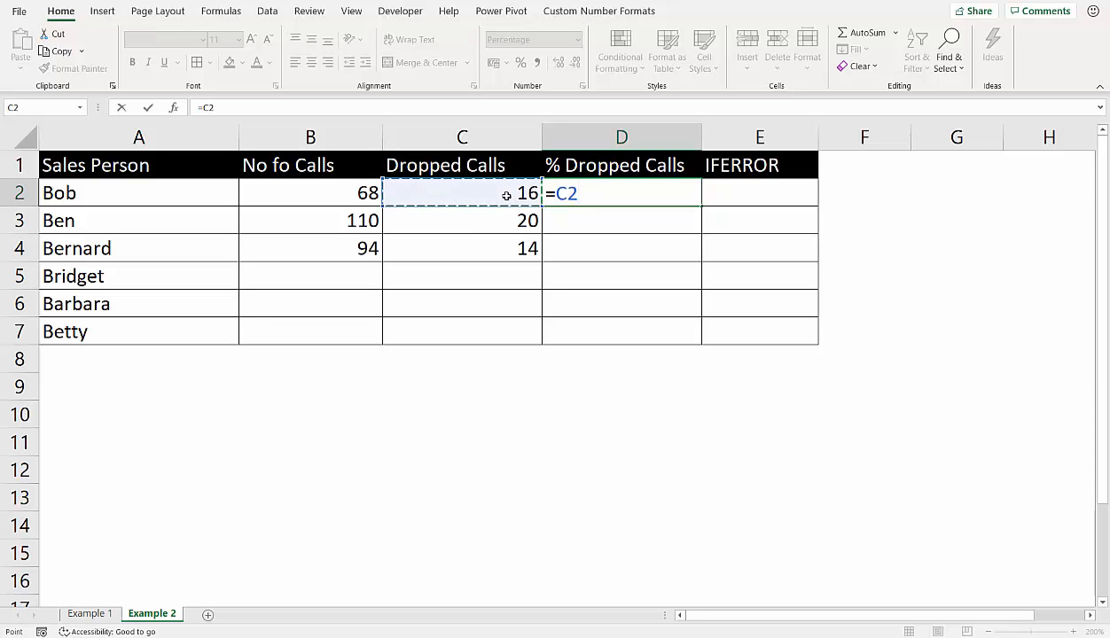
type("/")
left_click(372, 186)
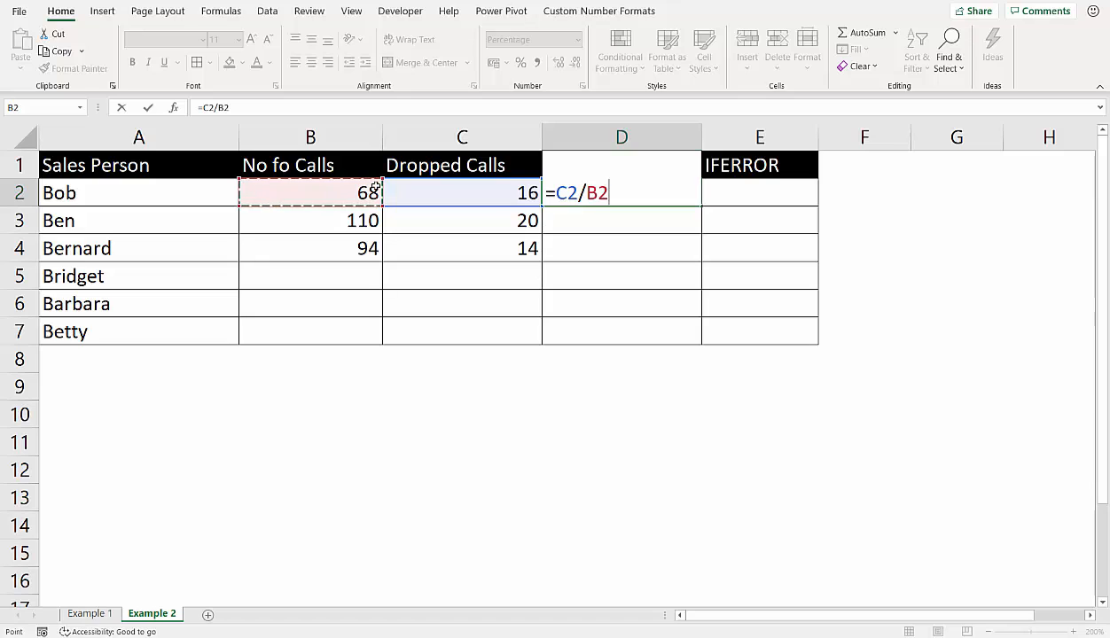
key("Return")
left_click(662, 193)
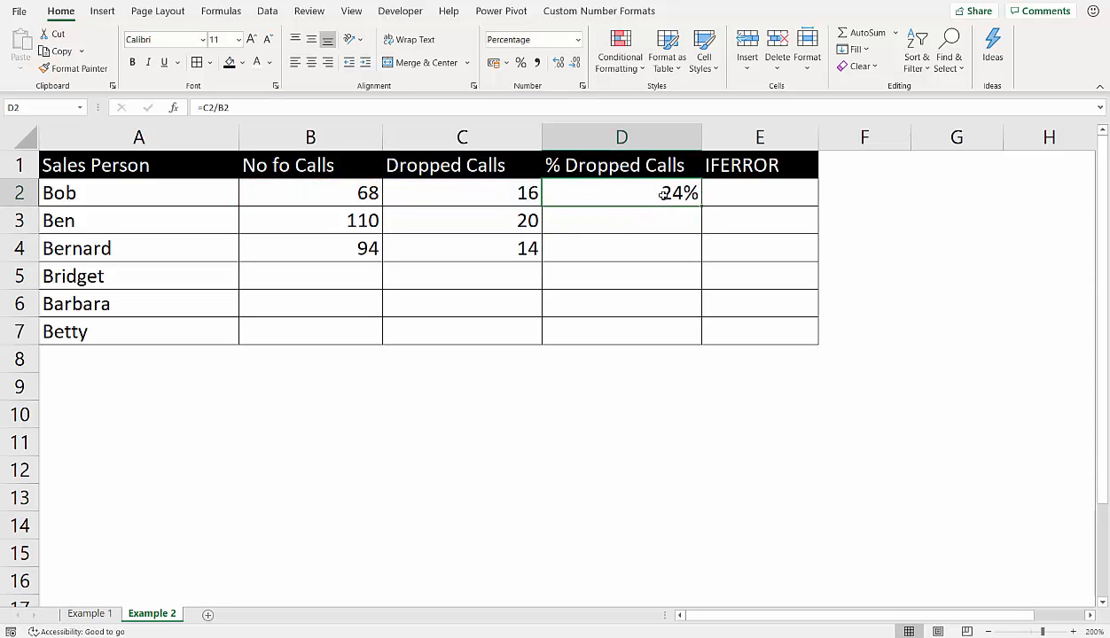
left_click_drag(700, 204, 696, 344)
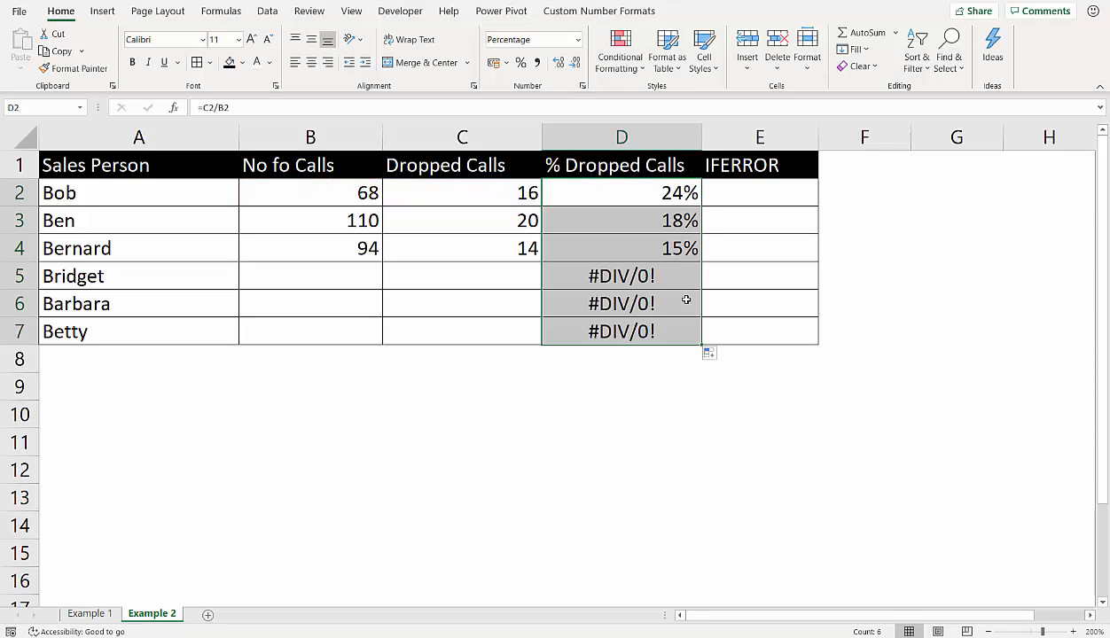
left_click(615, 277)
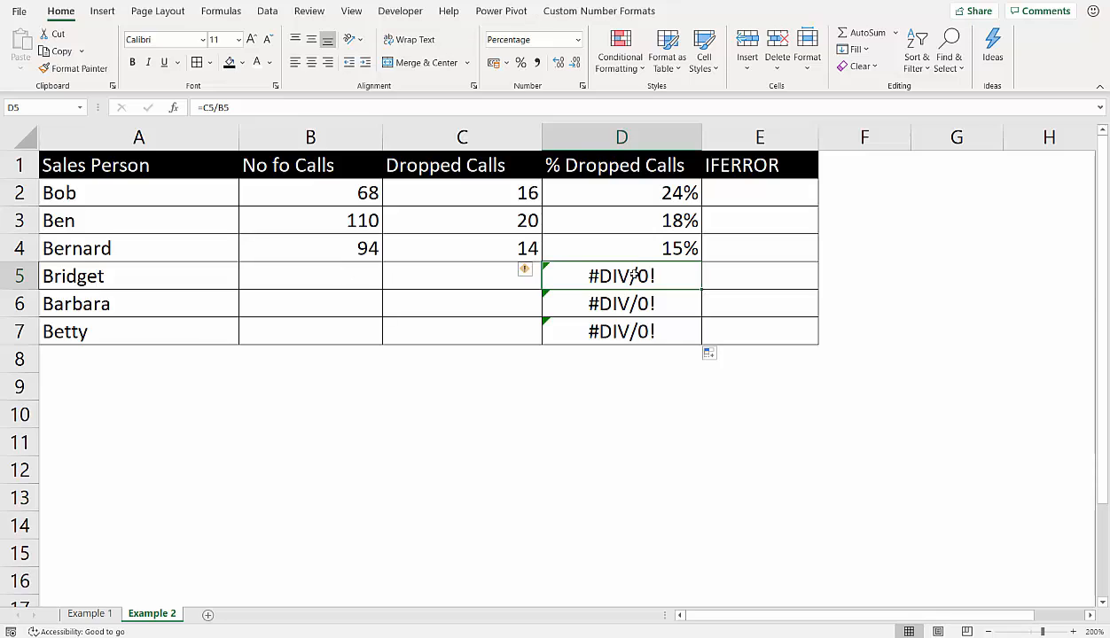
double_click(634, 276)
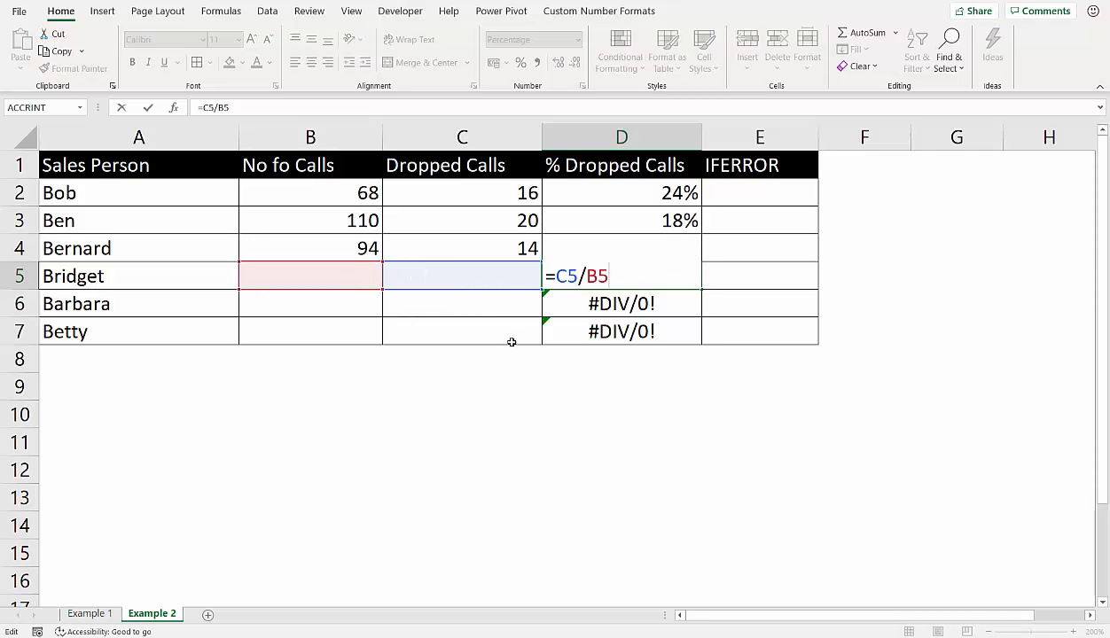
key("Return")
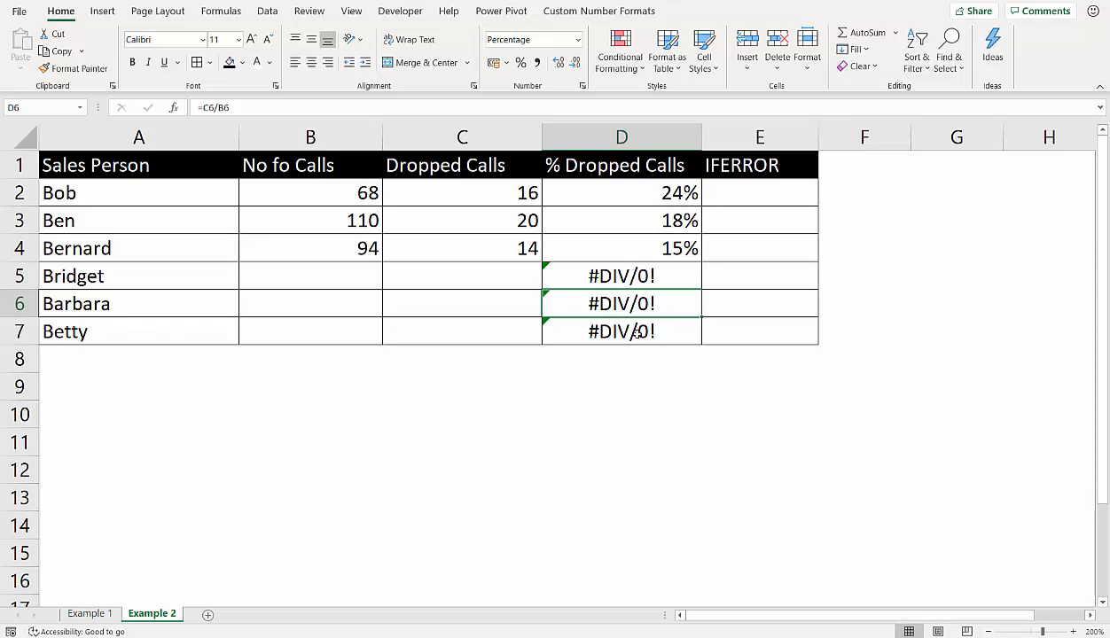
- Insert an IF function with ISBLANK(B2) as its logical test ahead of C2/B2 in D2's formula
double_click(660, 194)
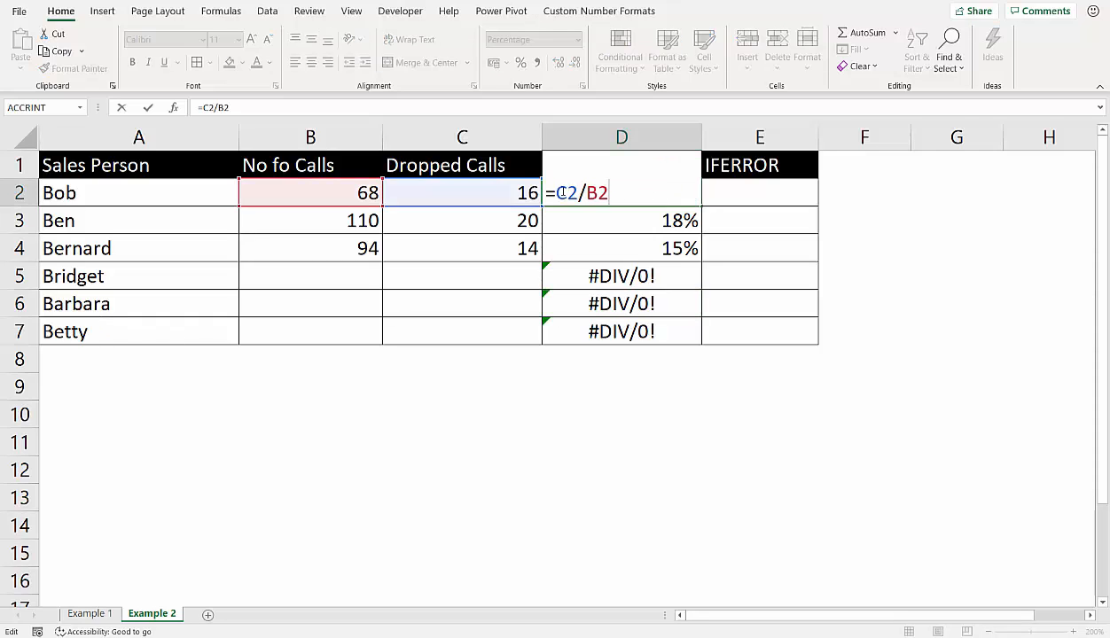
type("IF(")
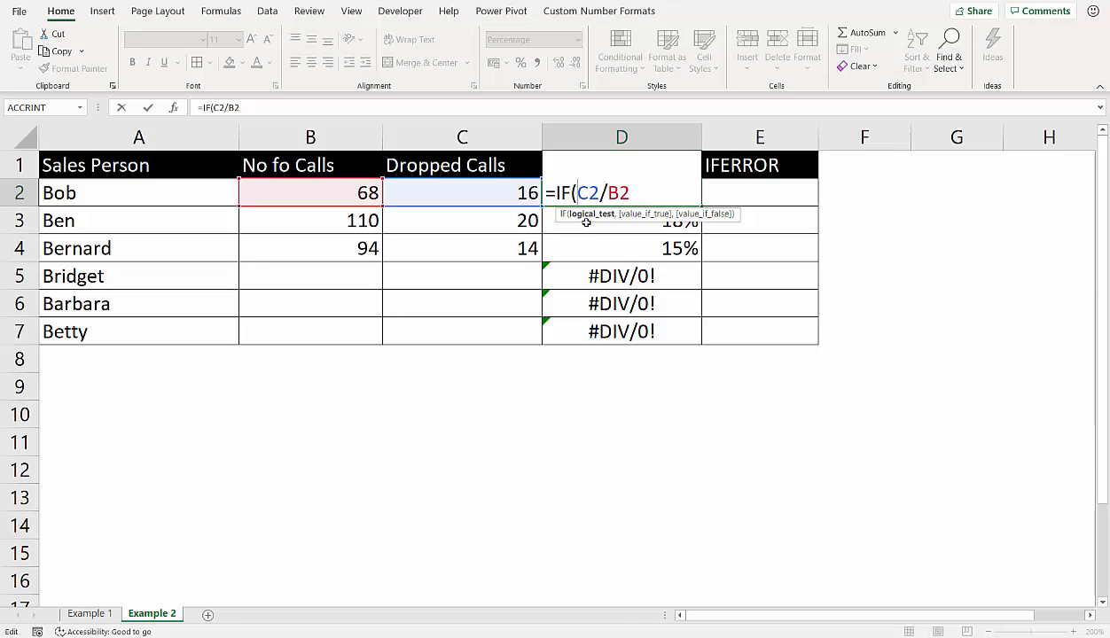
type("ISB")
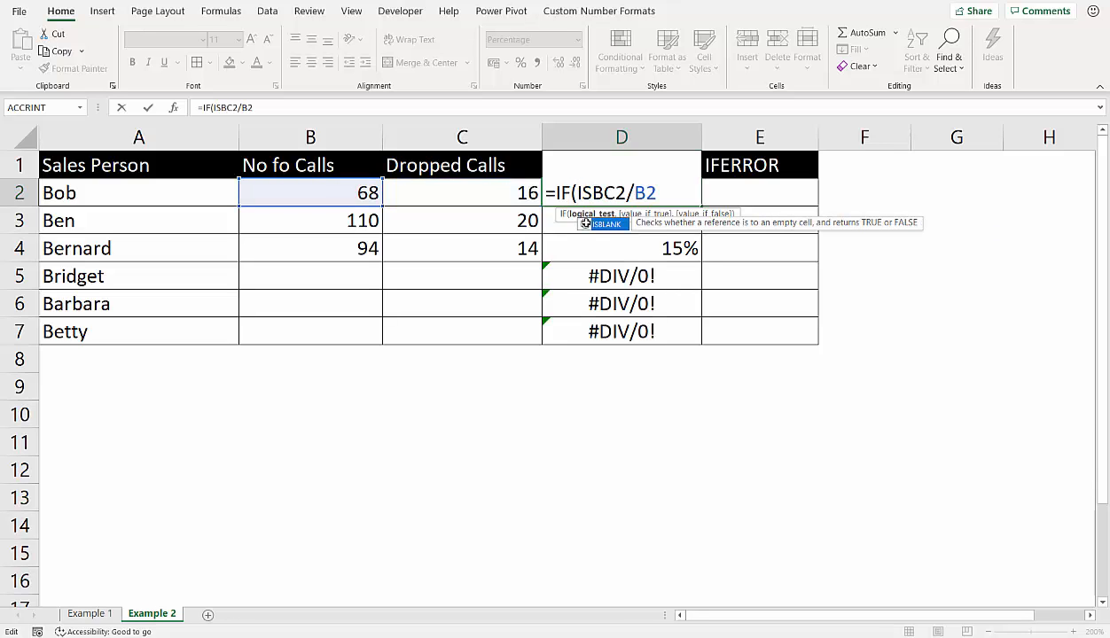
type("LANK(")
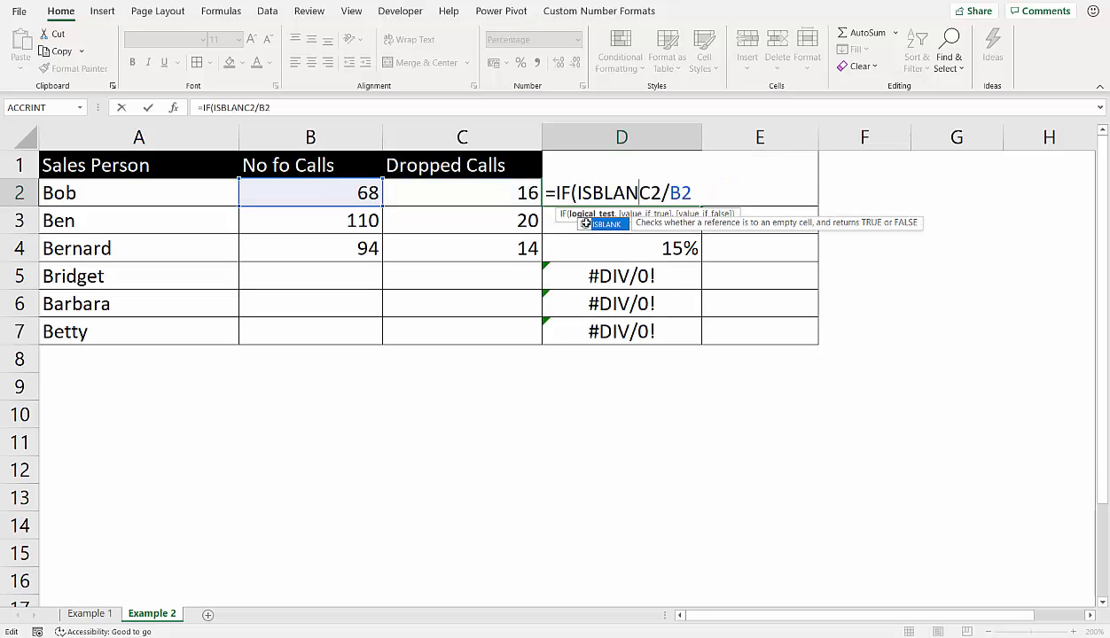
left_click(357, 194)
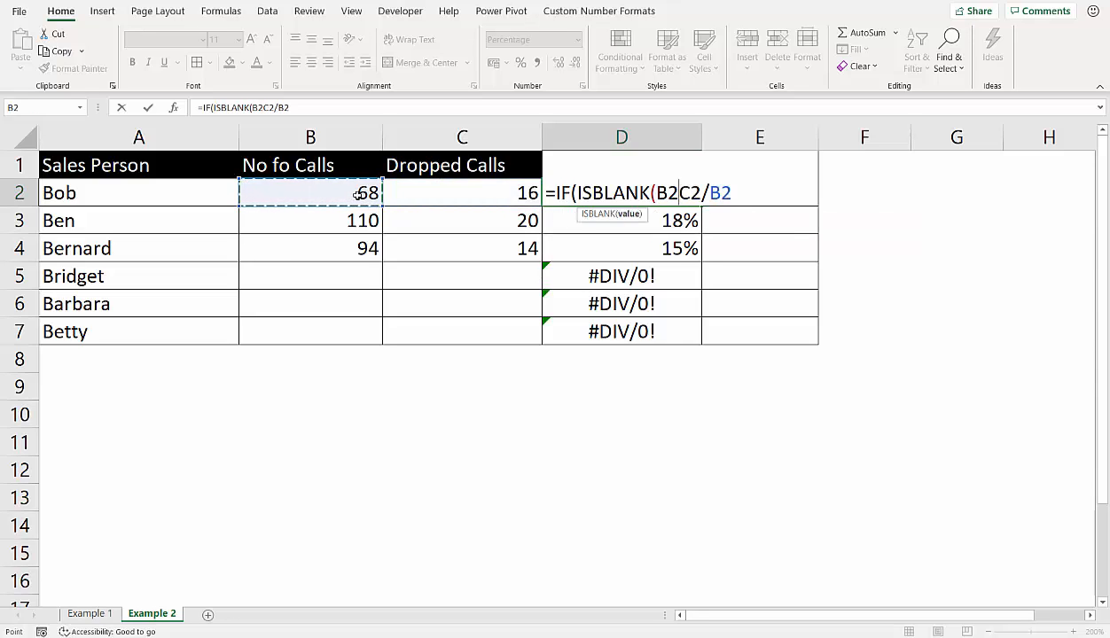
type("),")
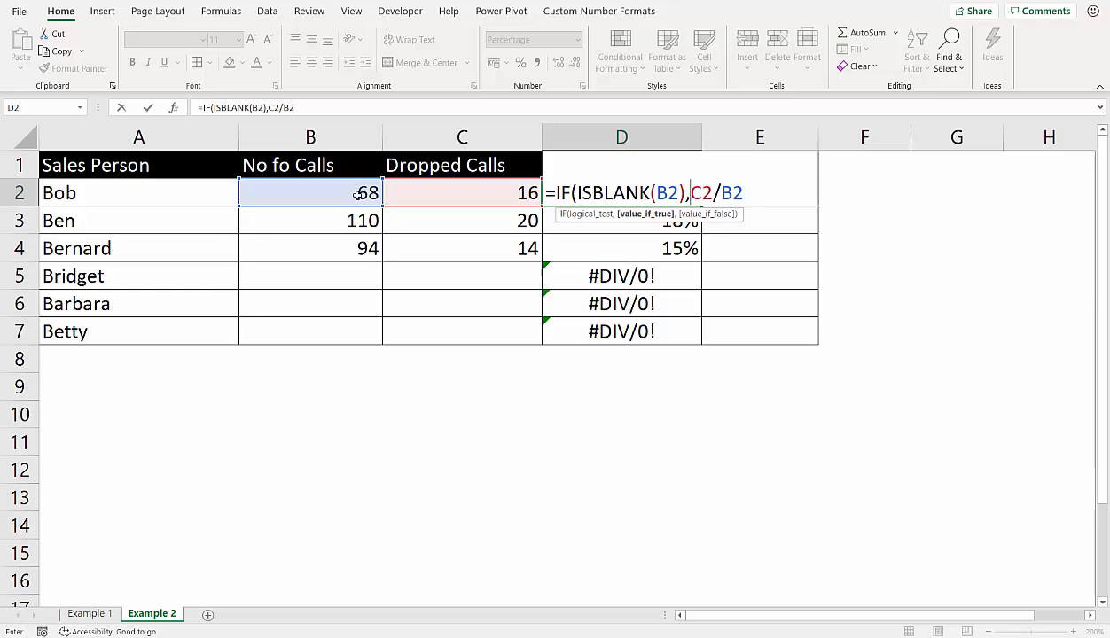
type("\"\"")
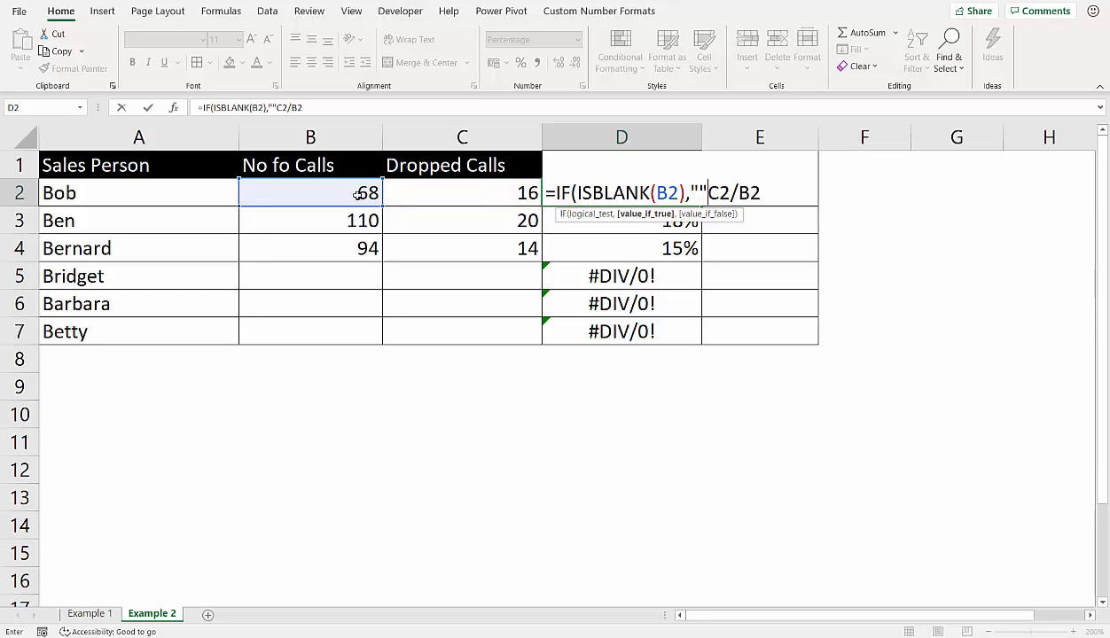
type(",")
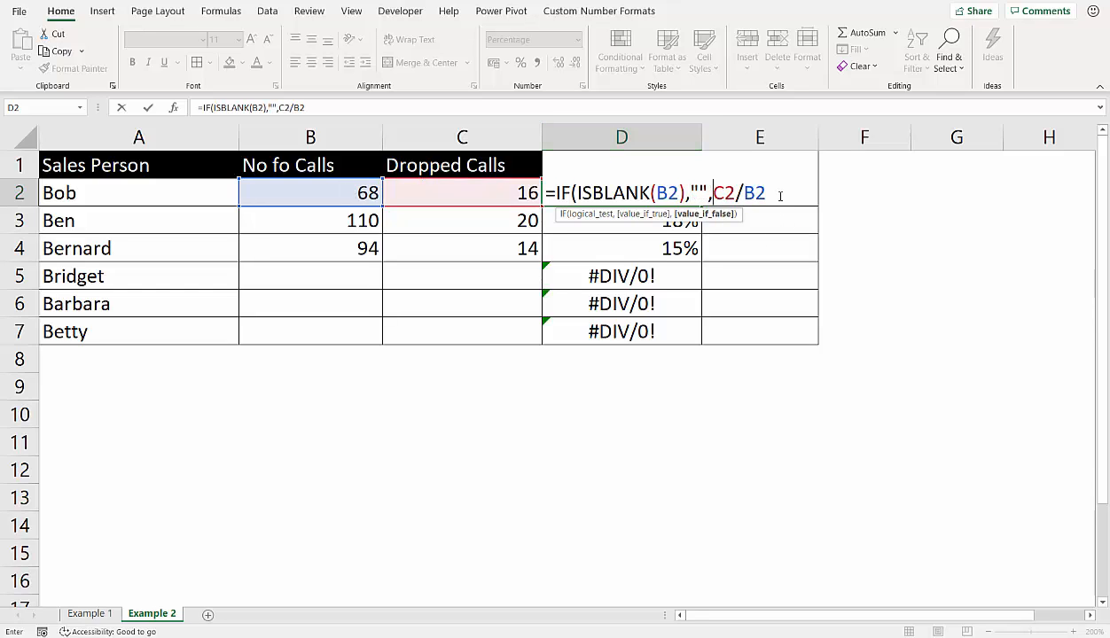
type(")")
- Complete D2's formula as =IF(ISBLANK(B2),"",C2/B2), fill it down to D7, and check the cells in rows 5 to 7
key("Return")
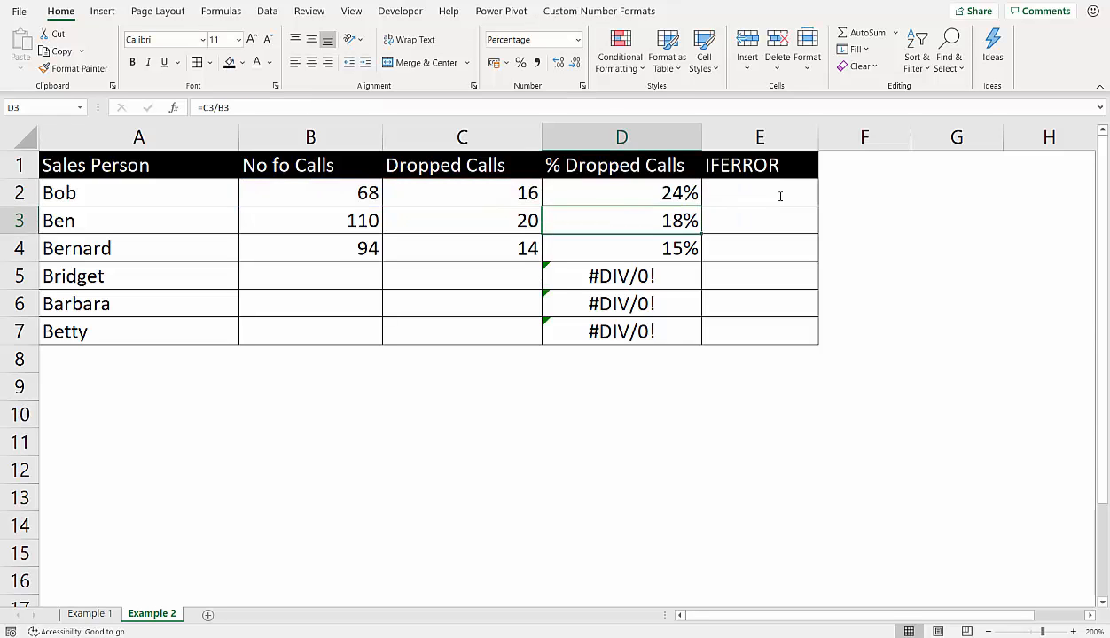
left_click(688, 193)
left_click_drag(700, 206, 670, 323)
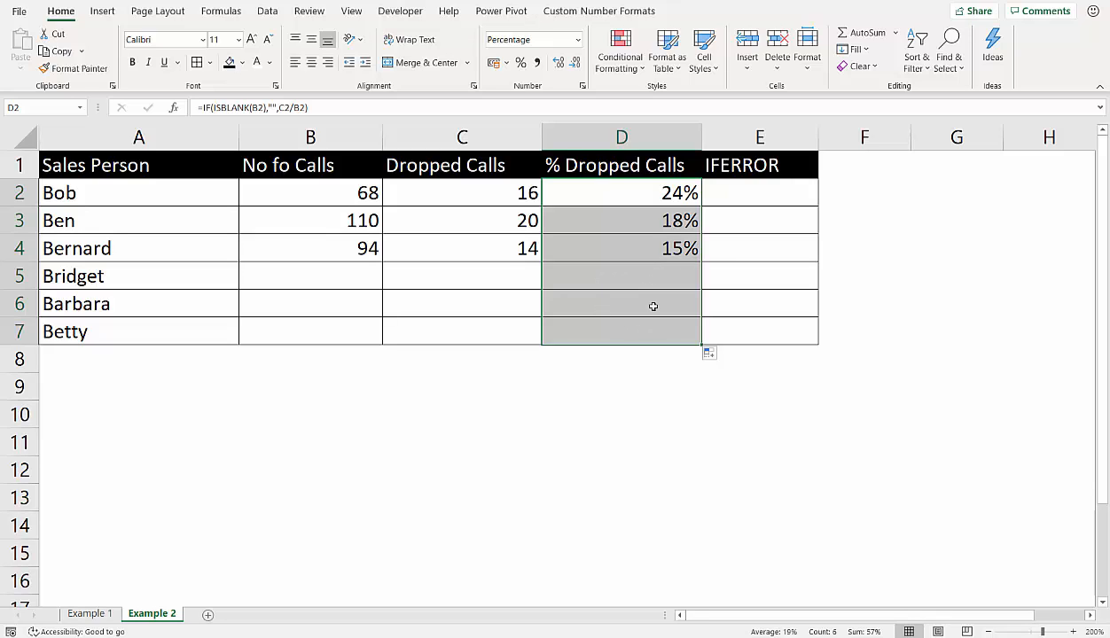
left_click(656, 334)
left_click(661, 280)
left_click(666, 305)
left_click(669, 334)
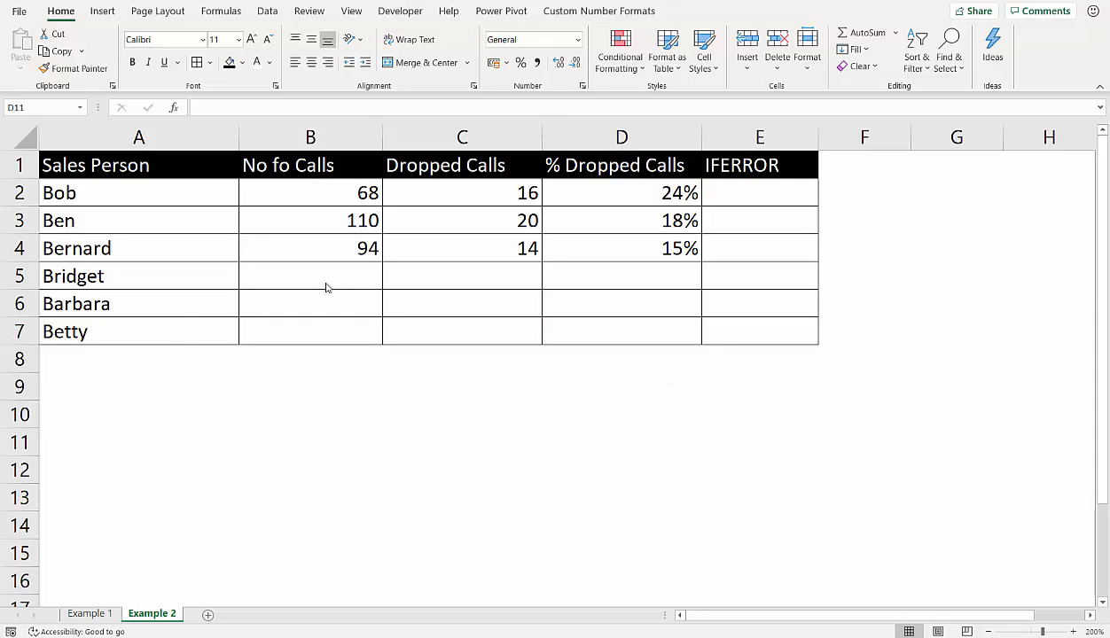
- Enter 56 calls in B5 and 4 dropped calls in C5
left_click(336, 279)
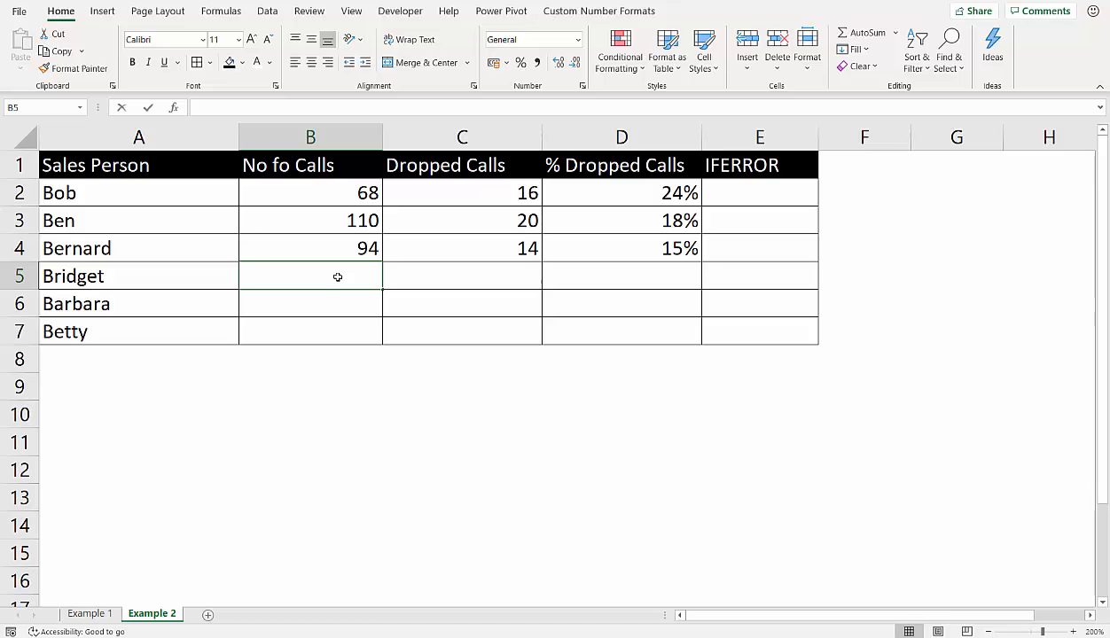
type("56")
key("Return")
left_click(479, 280)
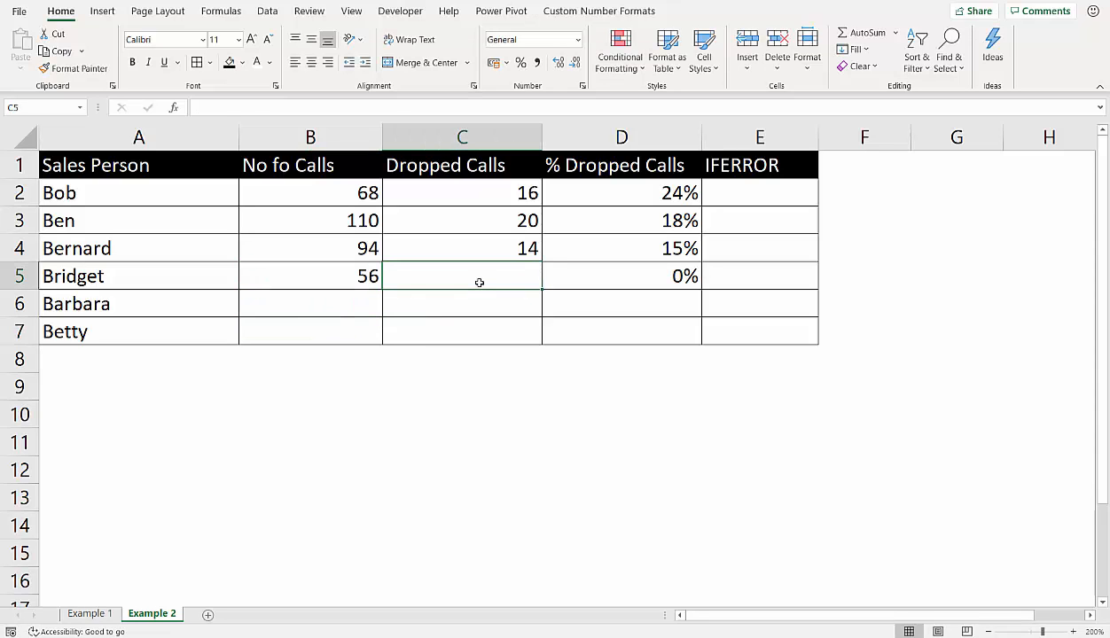
type("4")
left_click(465, 324)
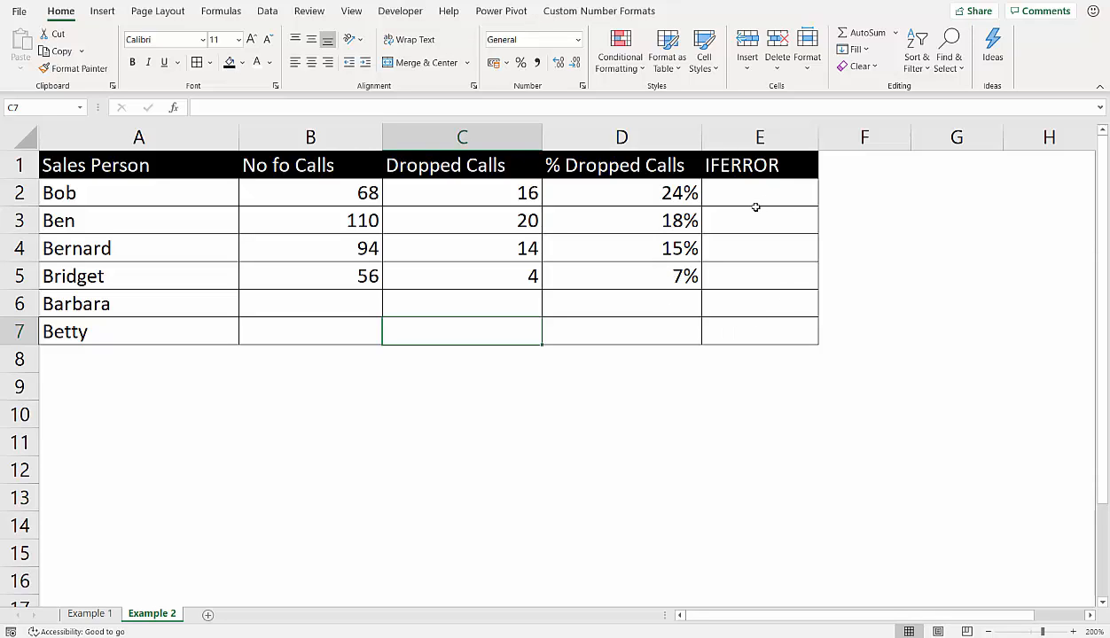
- Review D2's formula without changing it and begin an IFERROR formula in E2
double_click(633, 193)
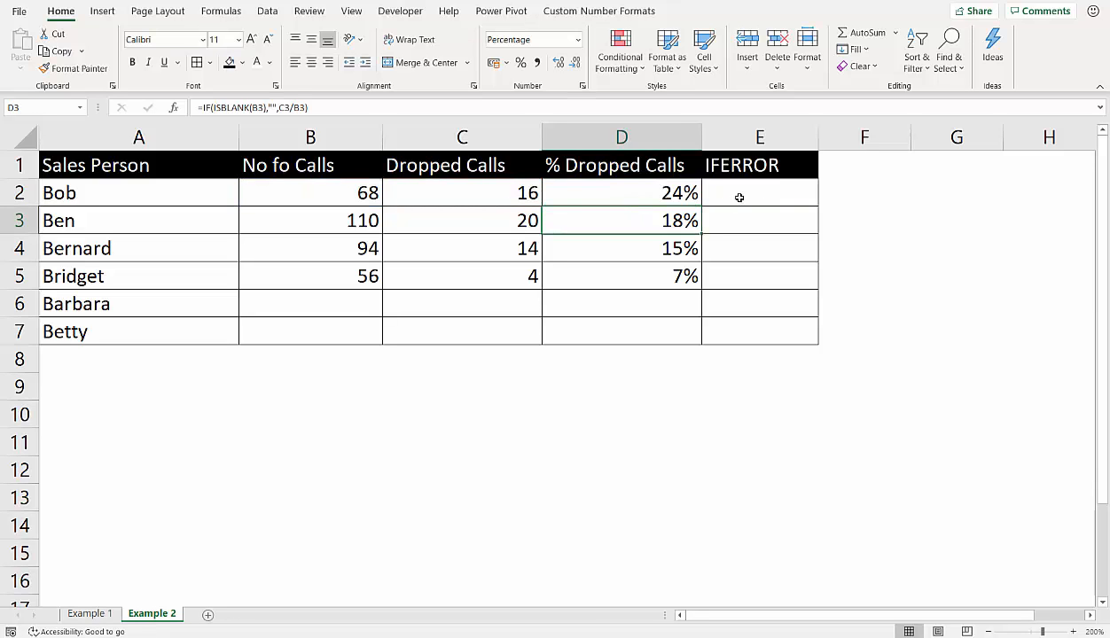
left_click(725, 195)
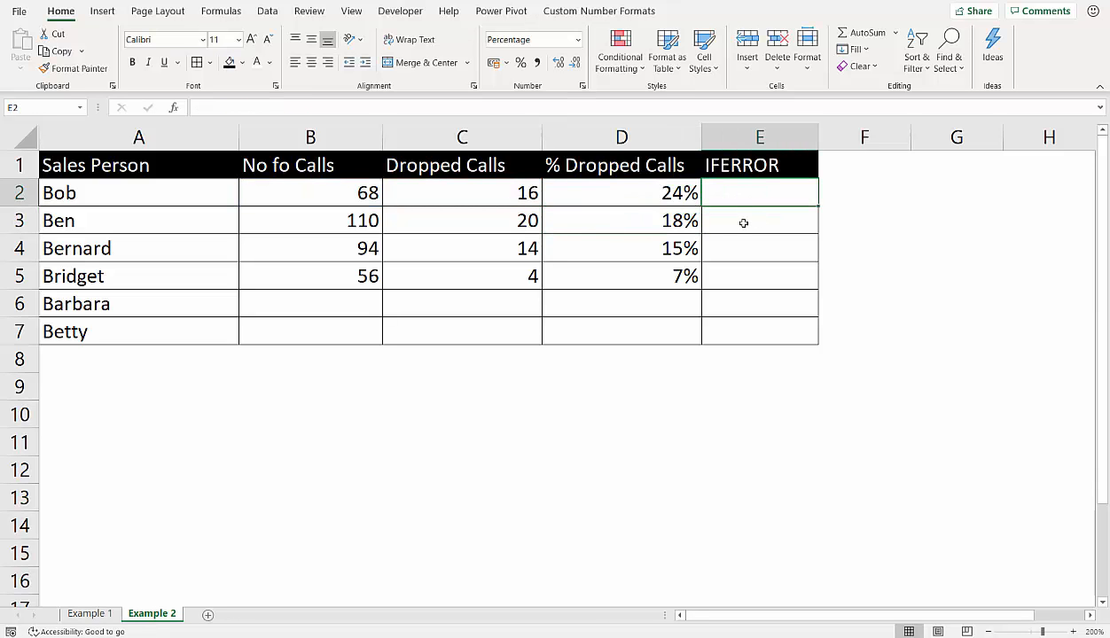
type("=ifer")
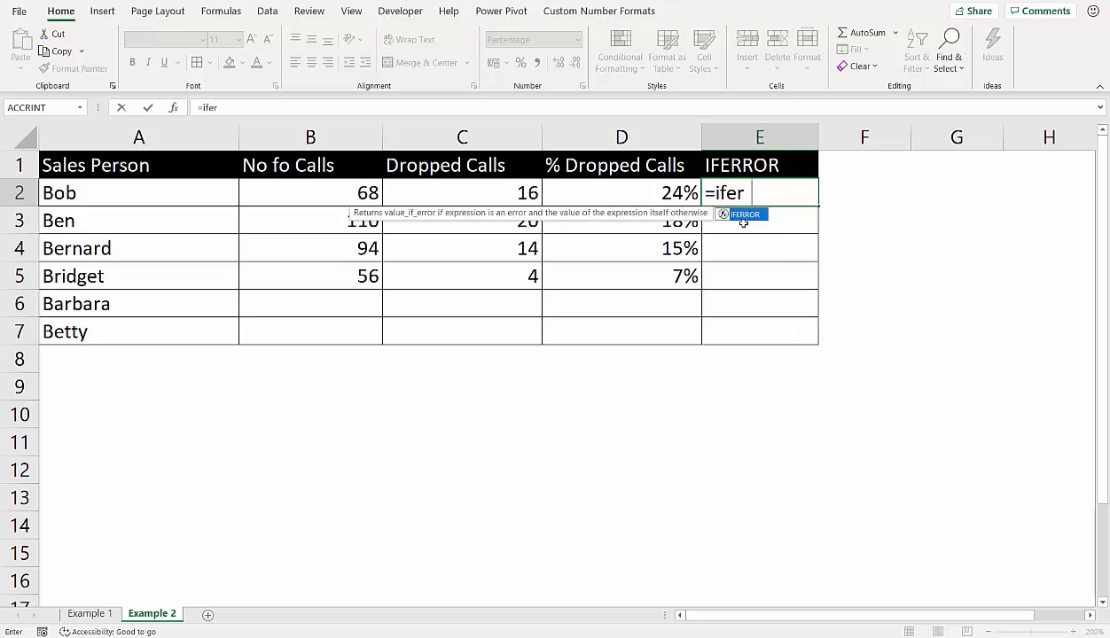
type("rr")
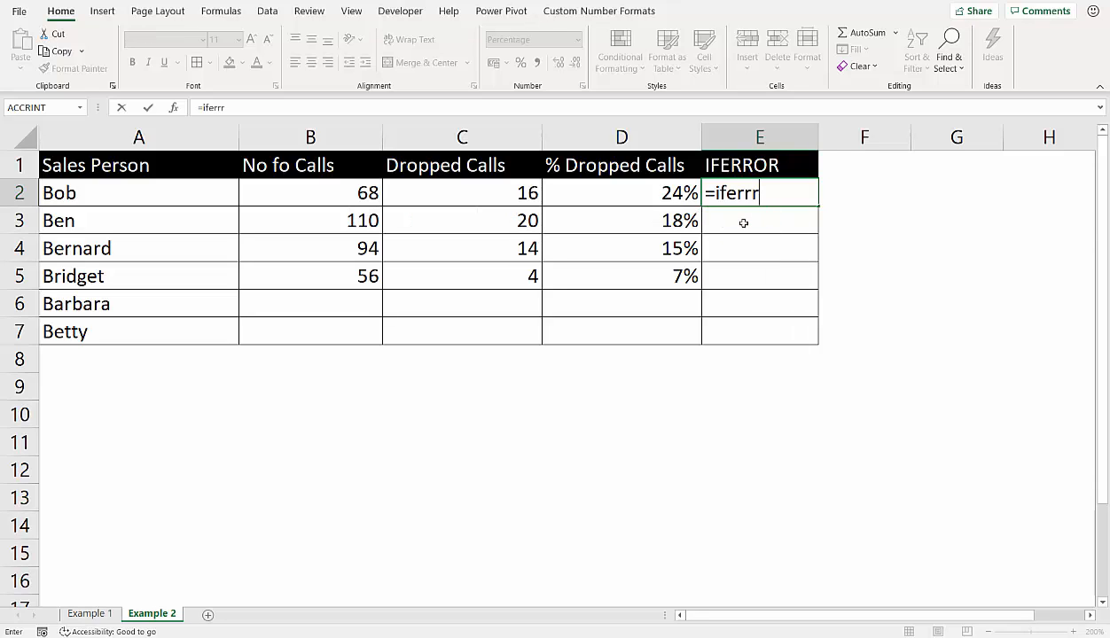
key("BackSpace")
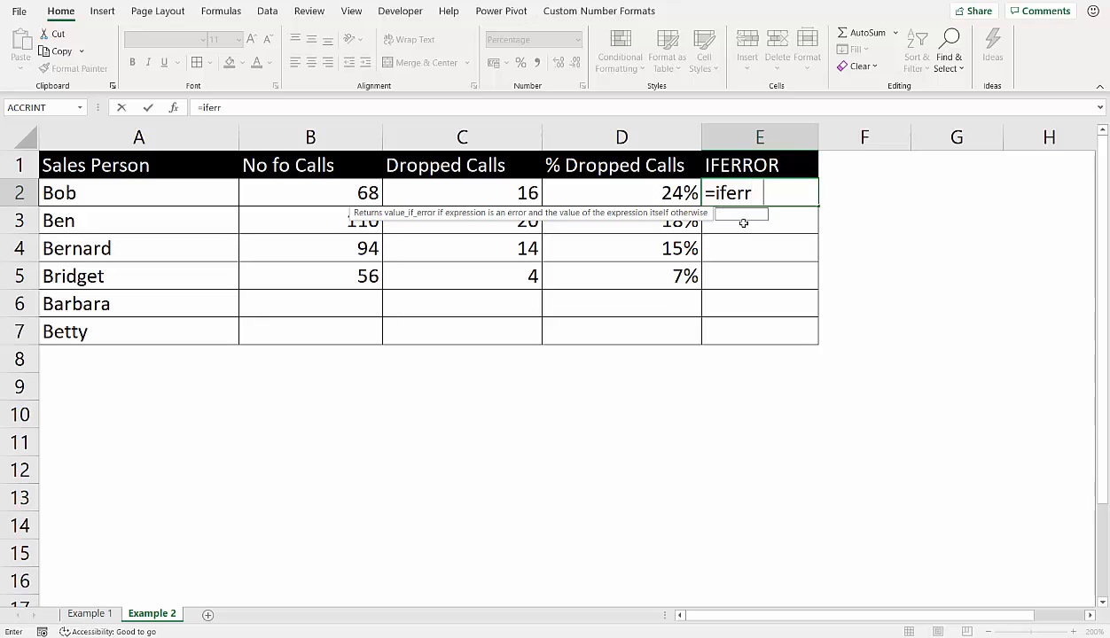
type("or(")
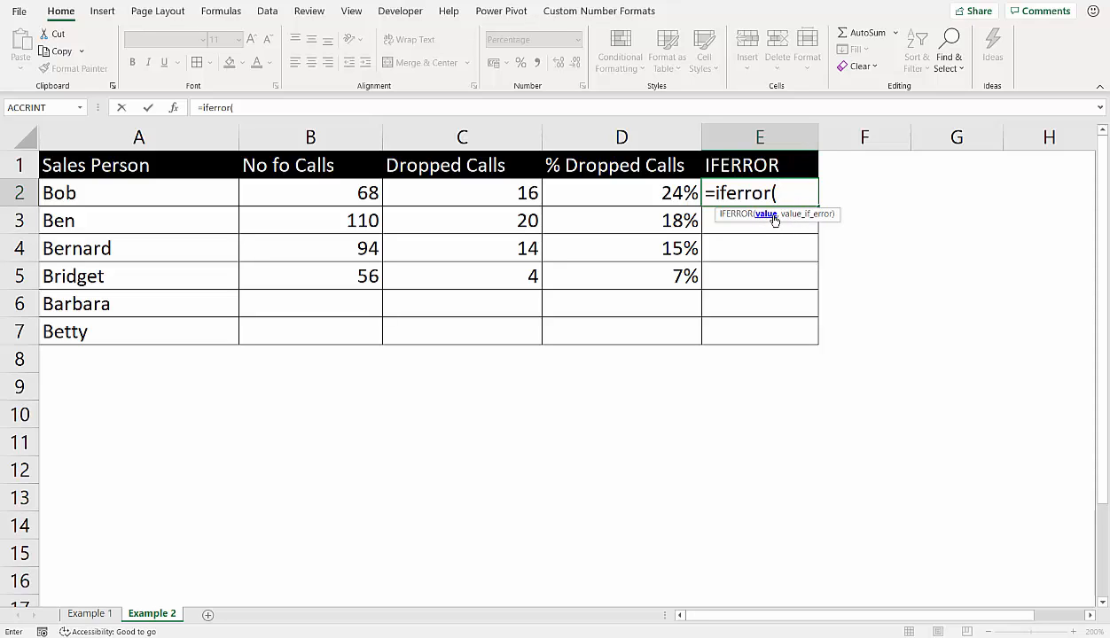
- Complete E2's formula as =IFERROR(C2/B2,"") and fill it down to E7
left_click(496, 196)
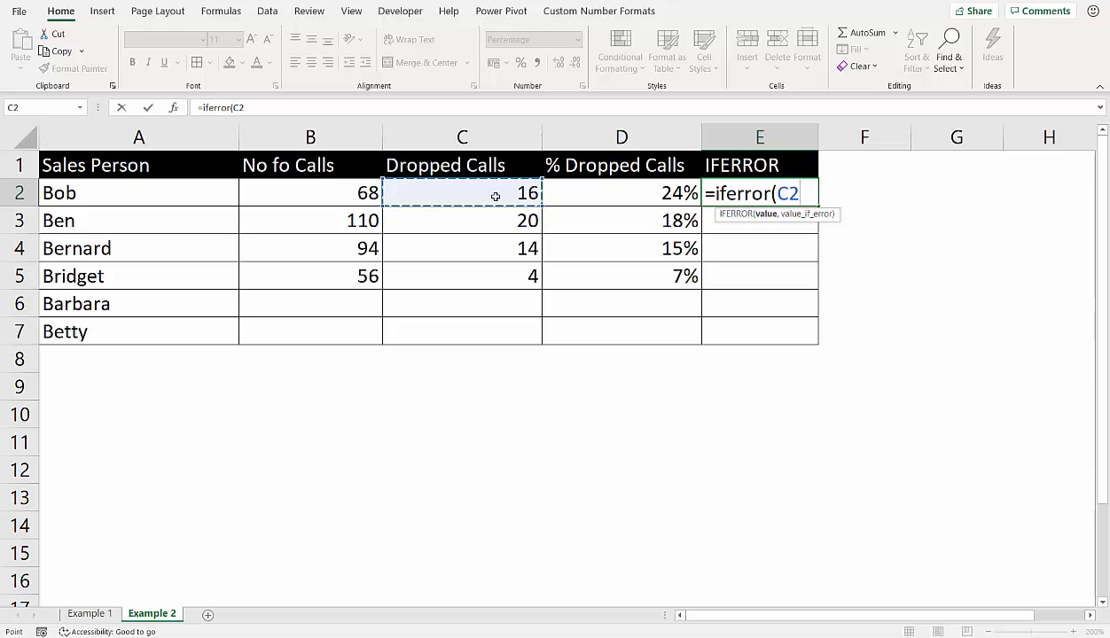
type("/")
left_click(310, 192)
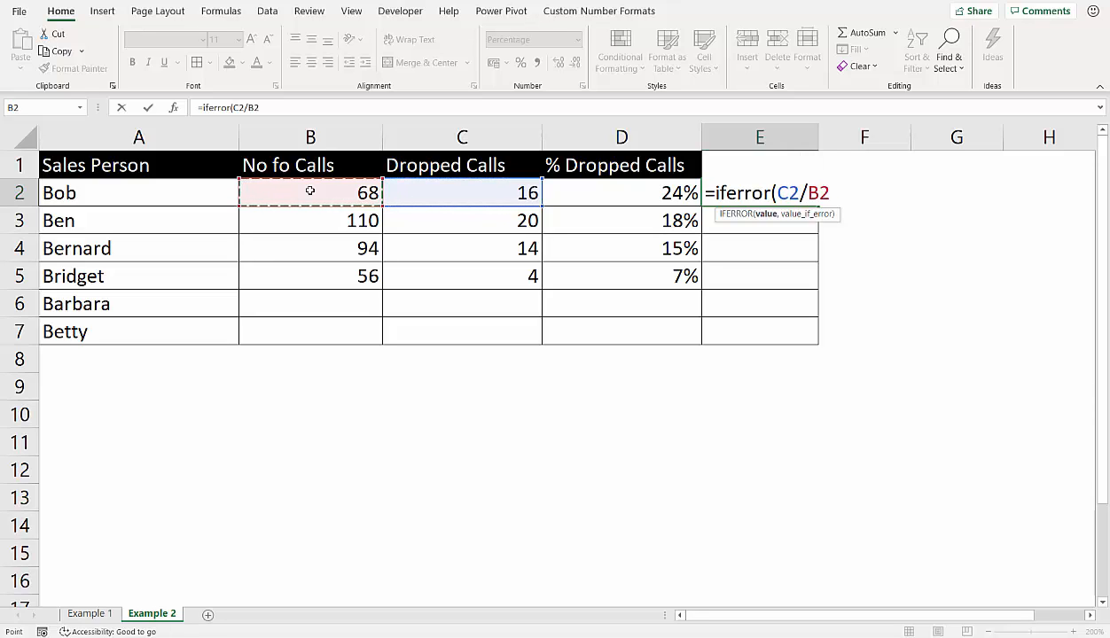
type(",")
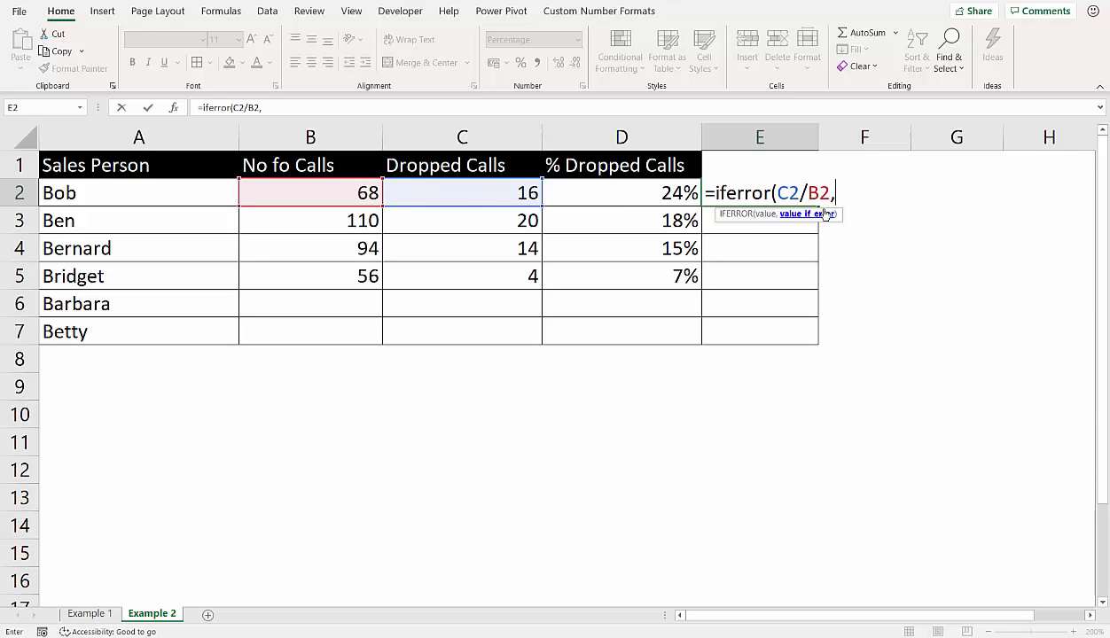
type("\"\")")
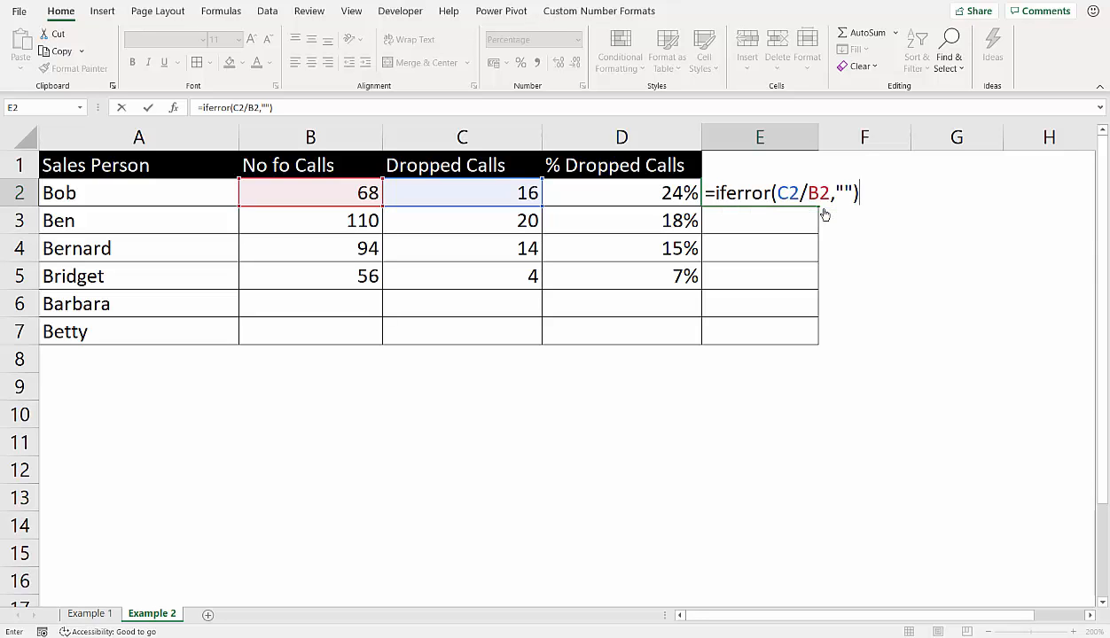
key("Return")
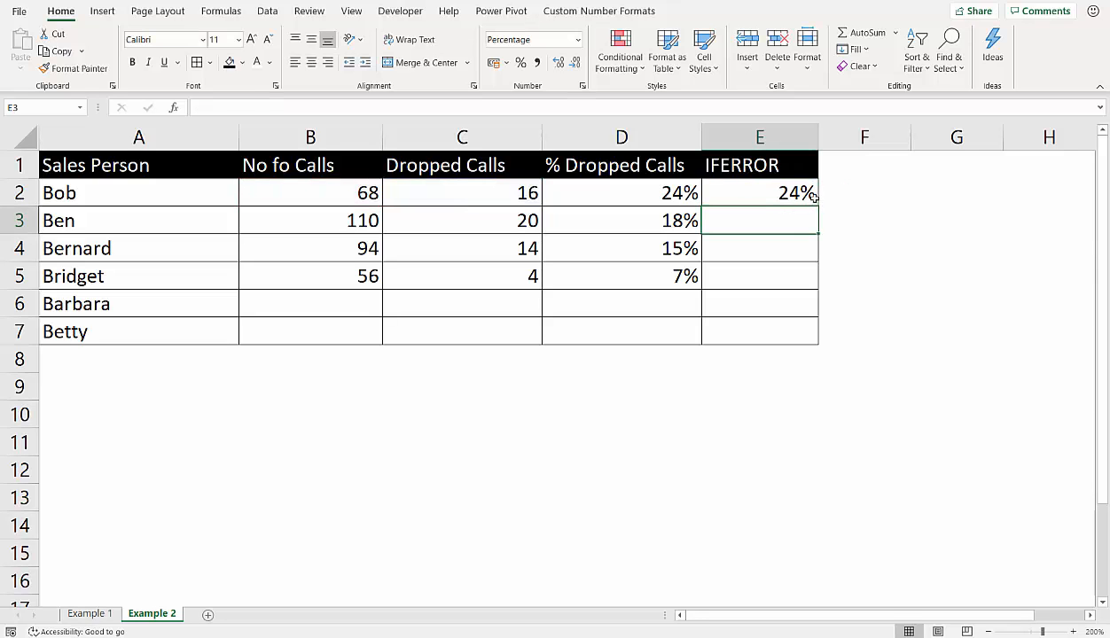
key("Up")
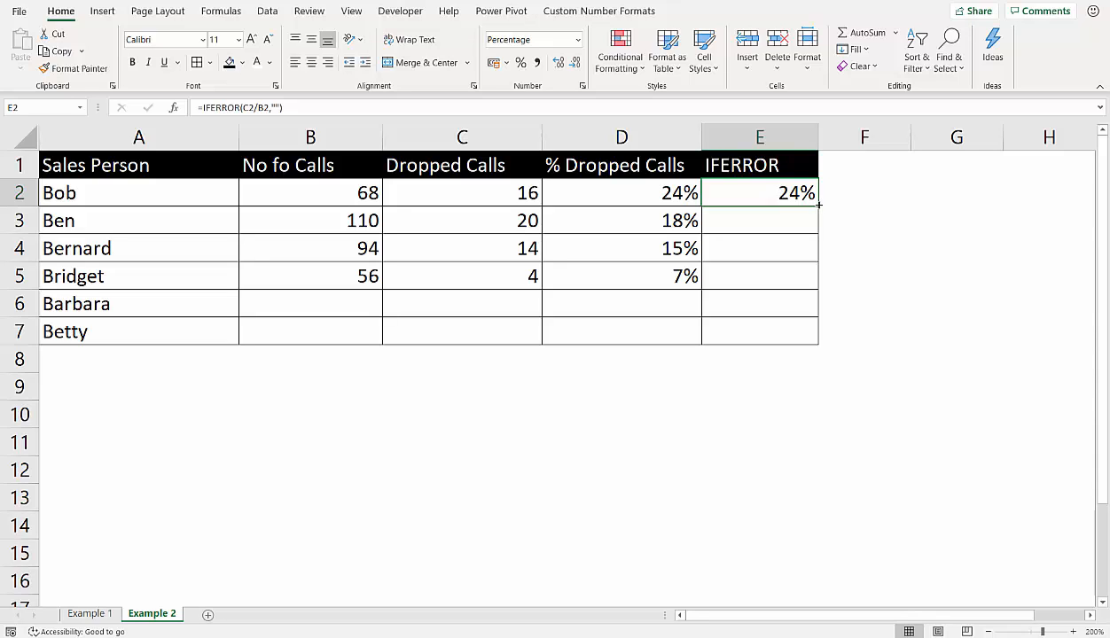
left_click_drag(818, 204, 801, 368)
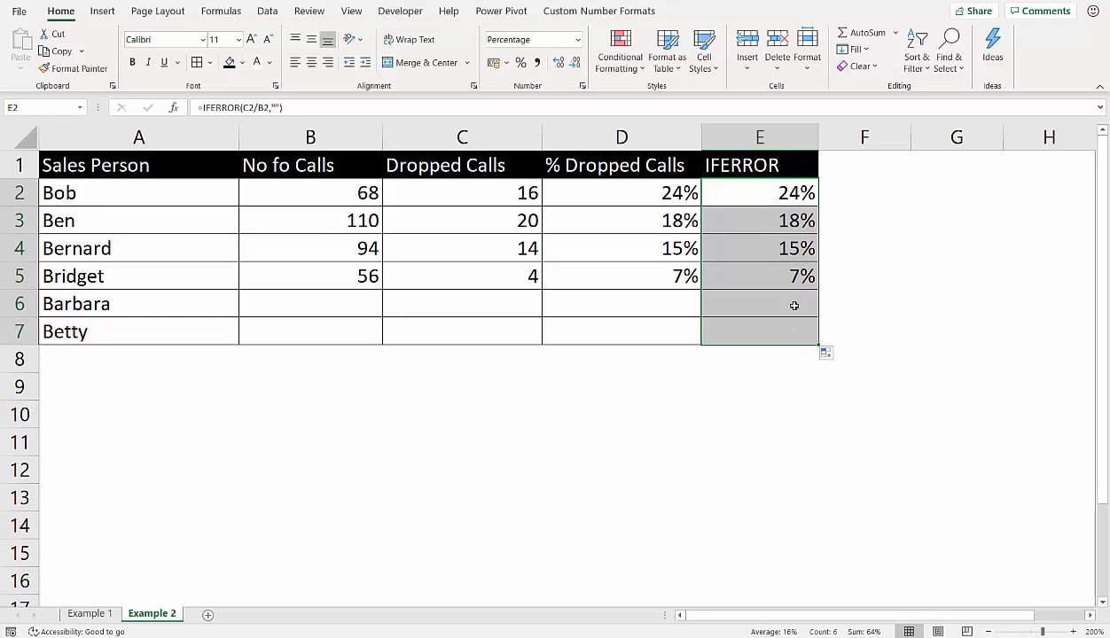
- Compare the IFERROR formula in E2 with the IF and ISBLANK formula in D2
double_click(782, 193)
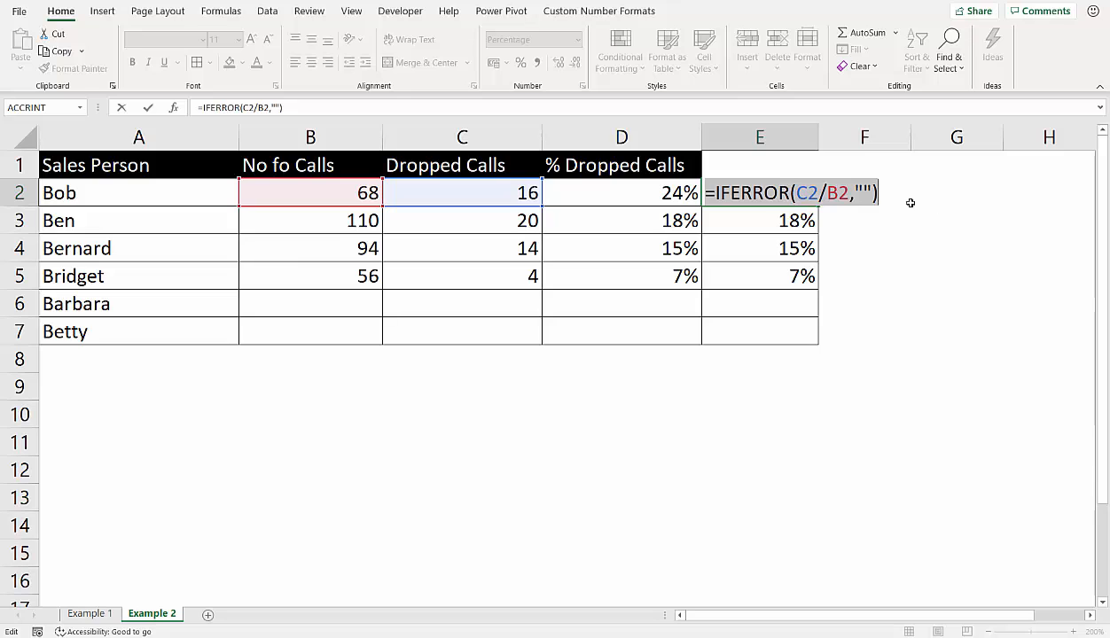
key("Return")
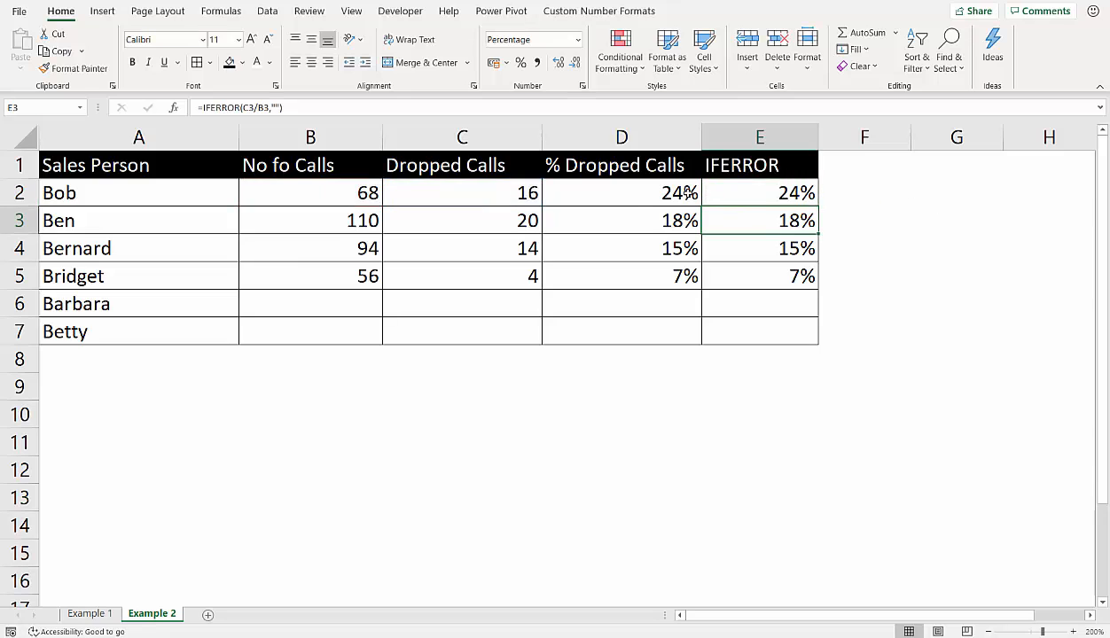
left_click(687, 193)
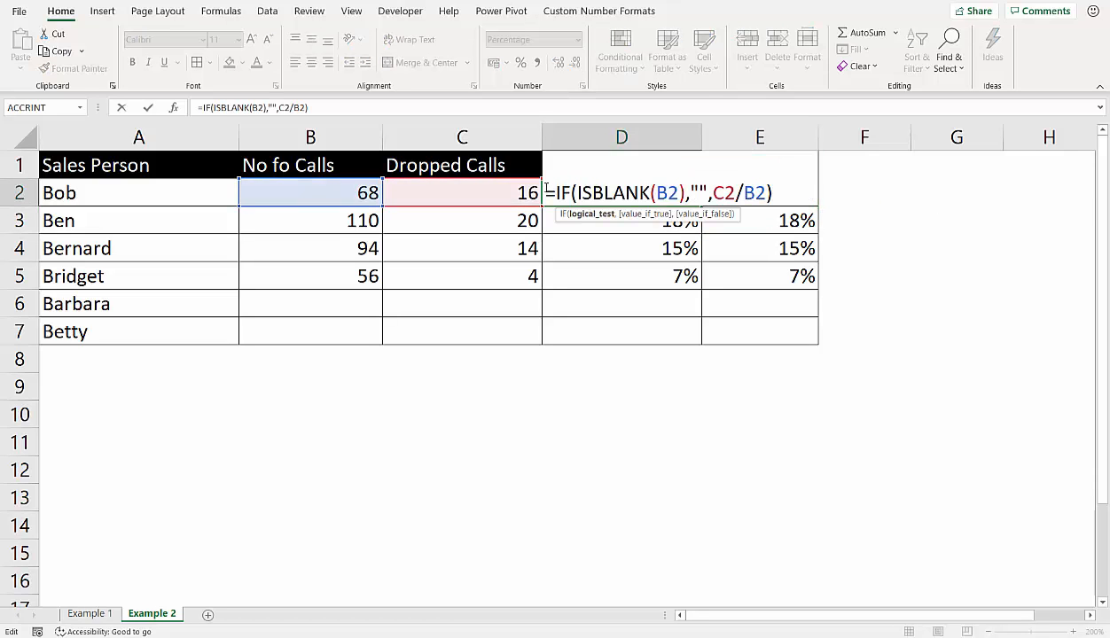
left_click_drag(544, 193, 833, 181)
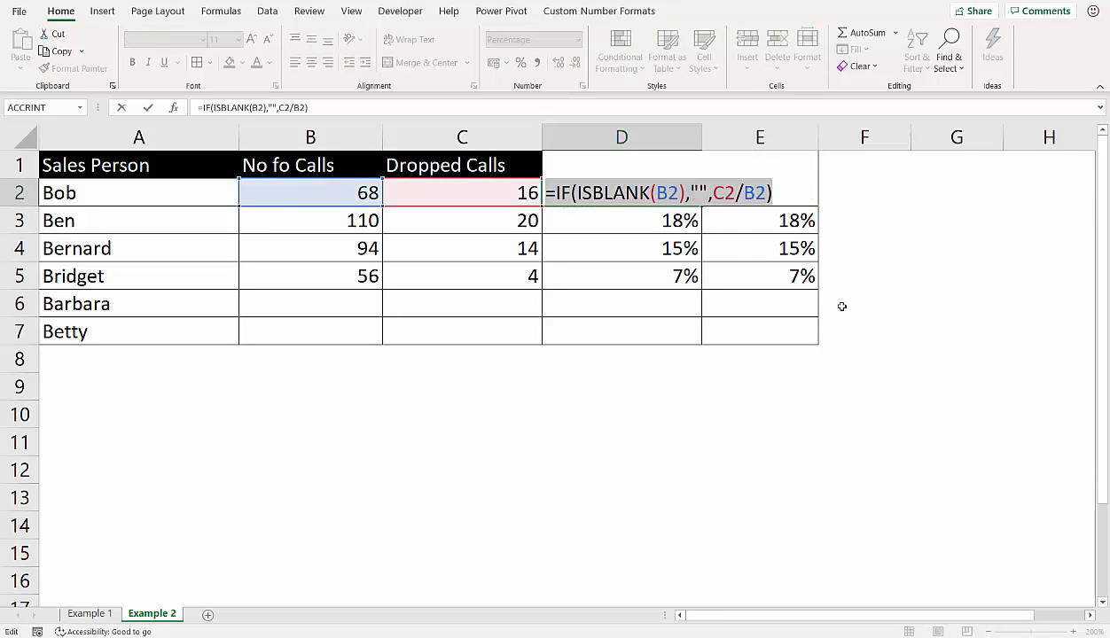